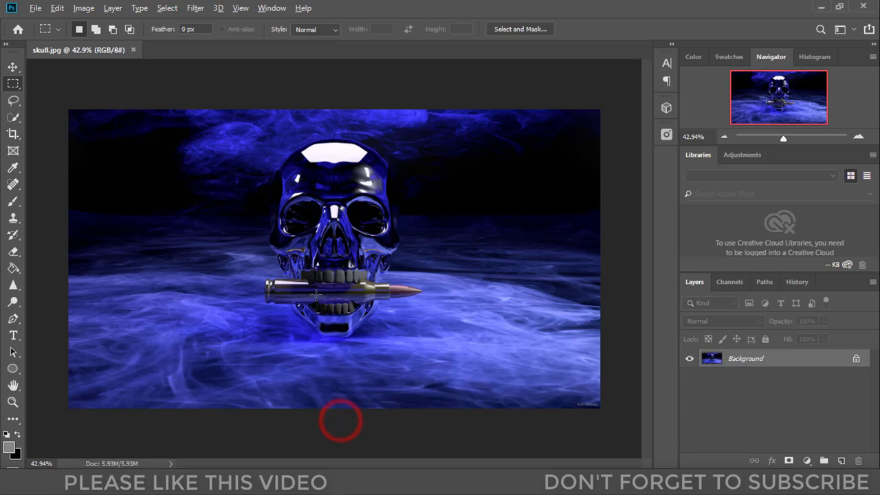
- With the Pen tool, start the path below the jaw and curve it along the chin toward the bullet
alt+scroll(319, 292, up, 2)
alt+scroll(318, 293, up, 1)
alt+scroll(316, 294, up, 1)
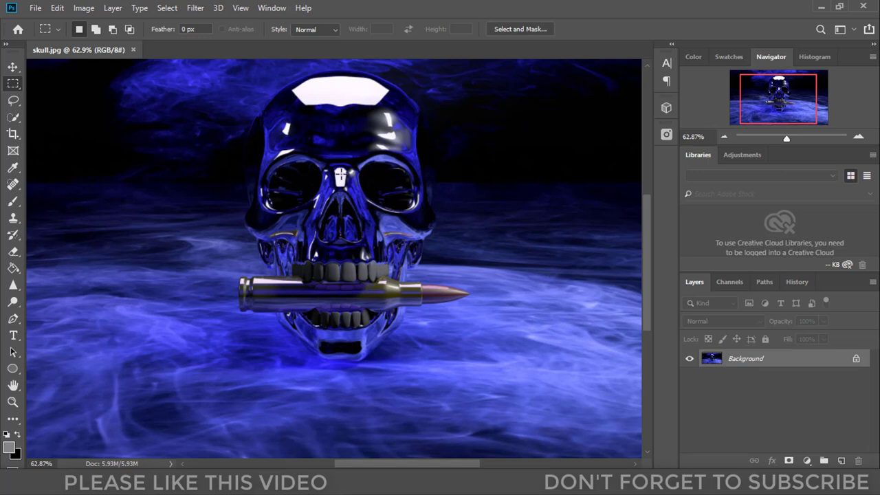
alt+scroll(346, 155, up, 1)
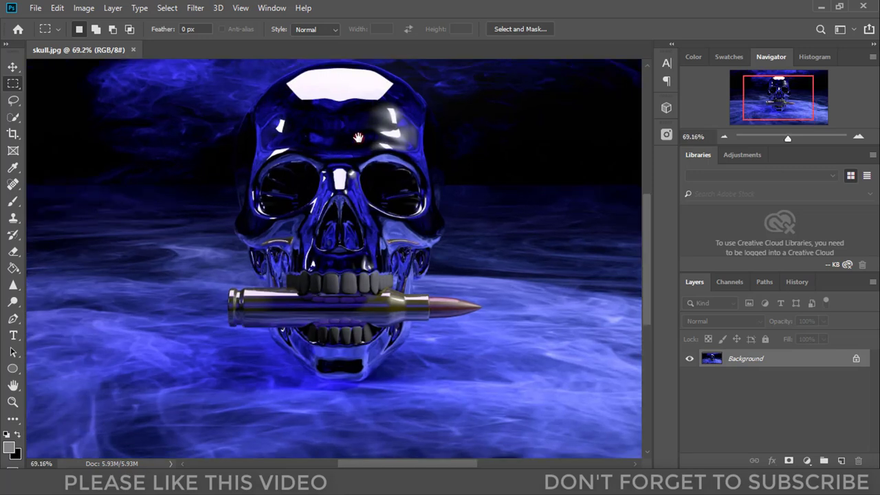
alt+scroll(358, 137, up, 1)
alt+scroll(351, 162, up, 1)
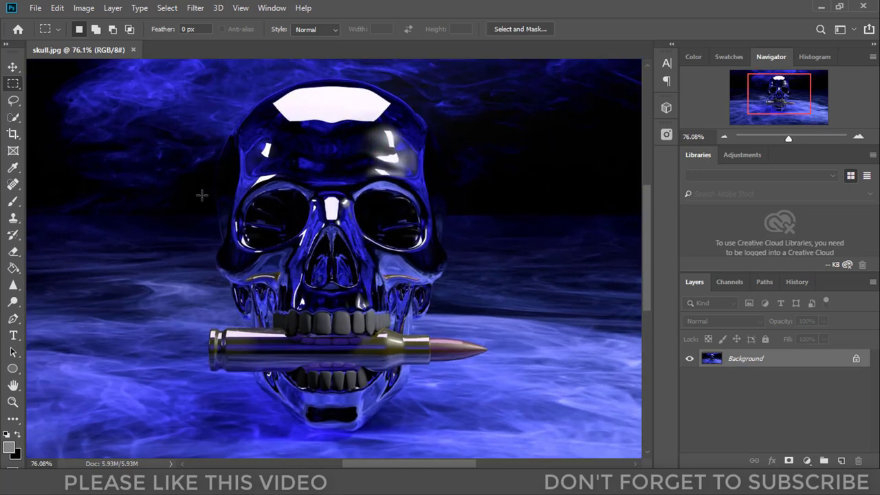
click(13, 317)
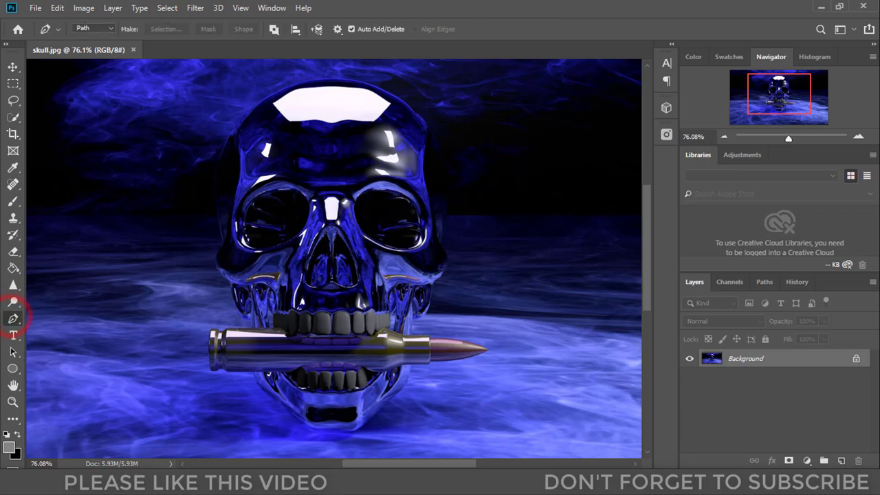
click(332, 436)
drag(369, 423, 382, 411)
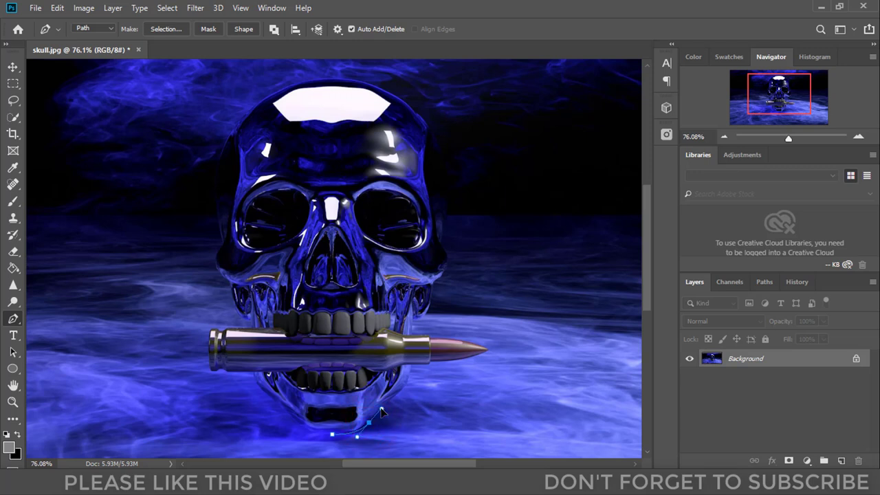
drag(398, 396, 406, 392)
click(413, 370)
drag(430, 365, 439, 365)
- Continue along the bullet's underside to a sharp corner anchor at its pointed tip
scroll(409, 387, up, 2)
scroll(410, 383, up, 1)
scroll(413, 382, up, 1)
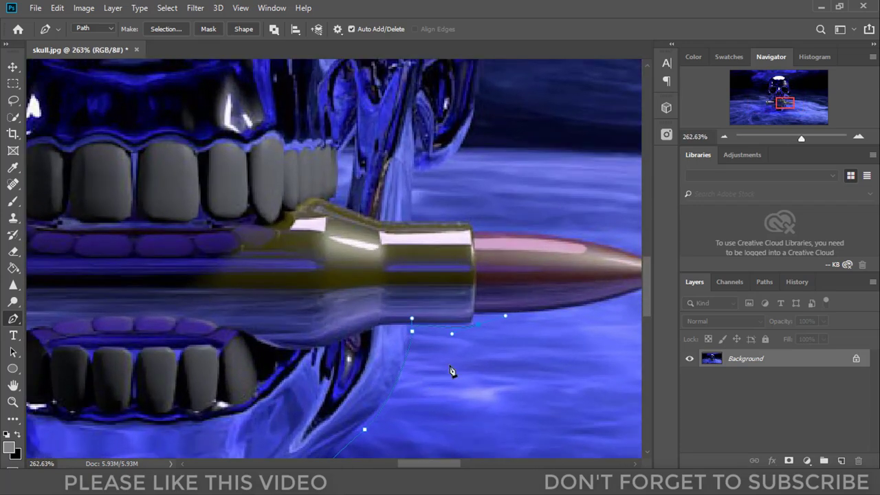
alt+click(478, 326)
scroll(509, 351, right, 1)
scroll(511, 349, right, 3)
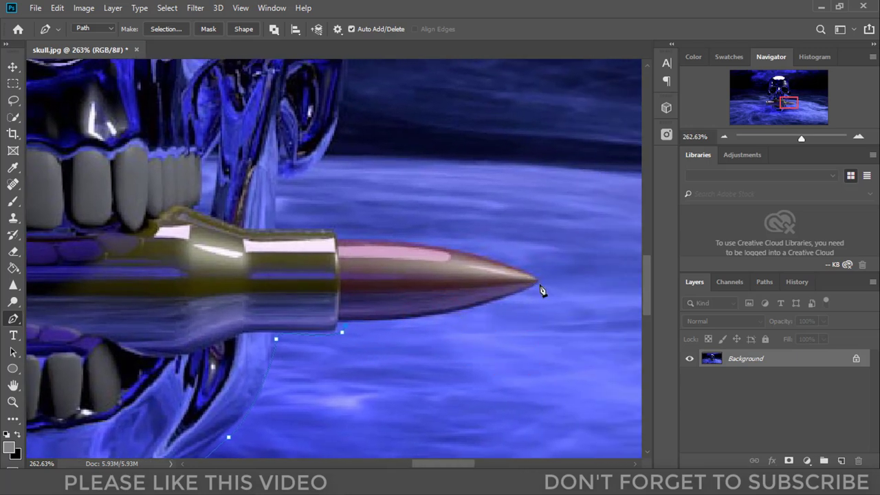
drag(535, 283, 592, 246)
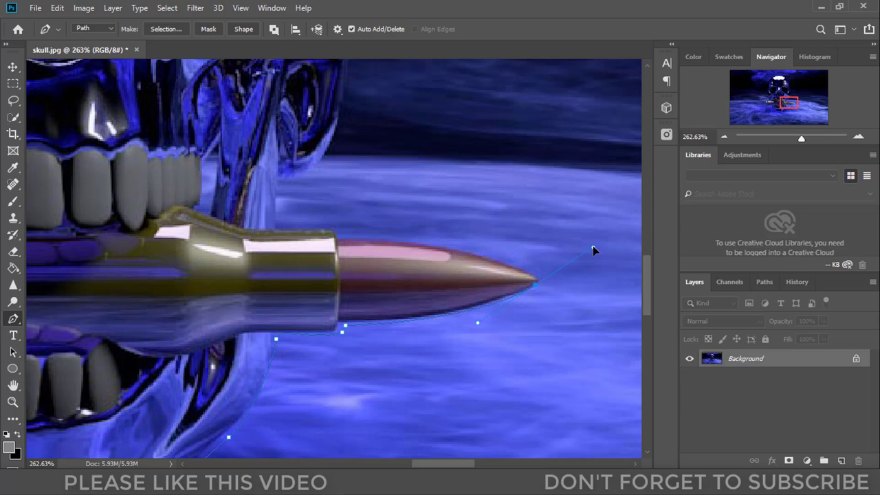
alt+click(537, 283)
click(536, 282)
- Curve the path back along the bullet casing's top edge, redoing one misplaced shell anchor
drag(338, 239, 235, 246)
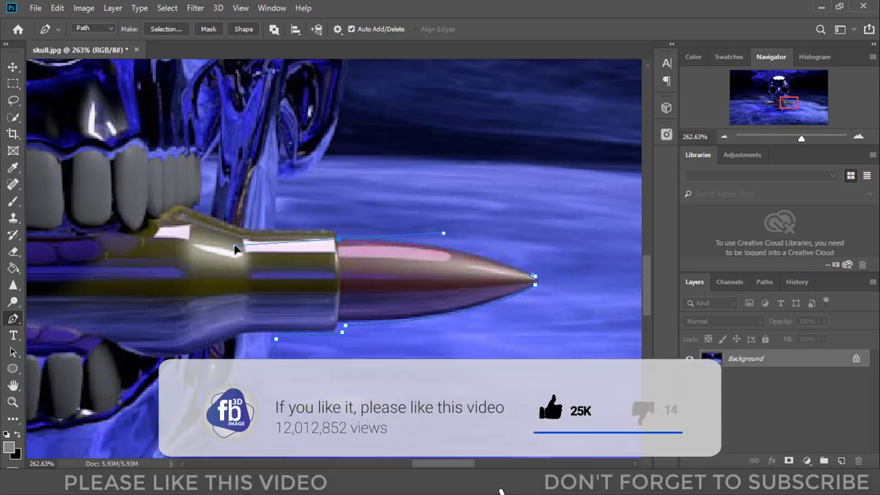
scroll(288, 256, up, 2)
scroll(336, 244, up, 2)
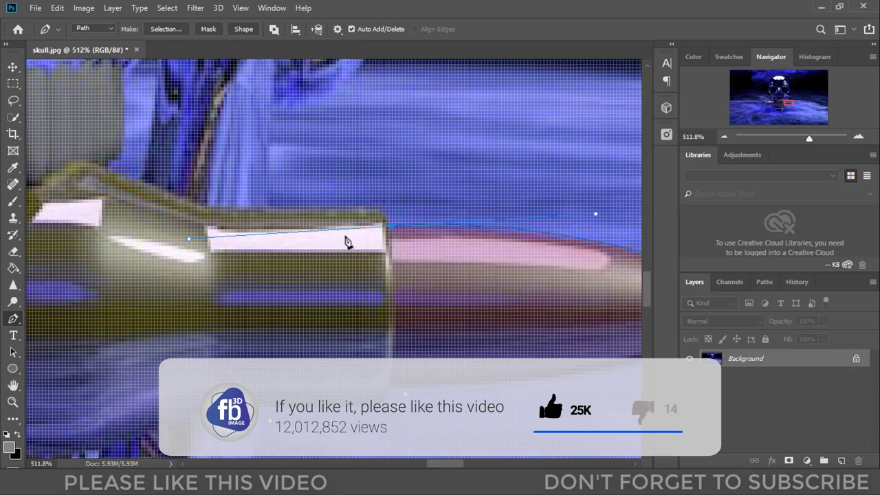
click(382, 229)
drag(373, 216, 358, 215)
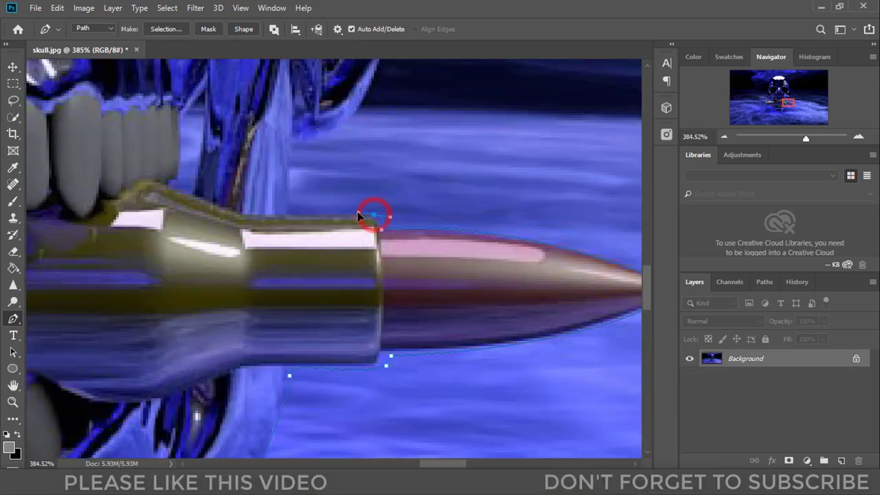
key(ctrl+z)
key(ctrl+z)
click(380, 232)
drag(373, 217, 361, 214)
scroll(260, 215, down, 2)
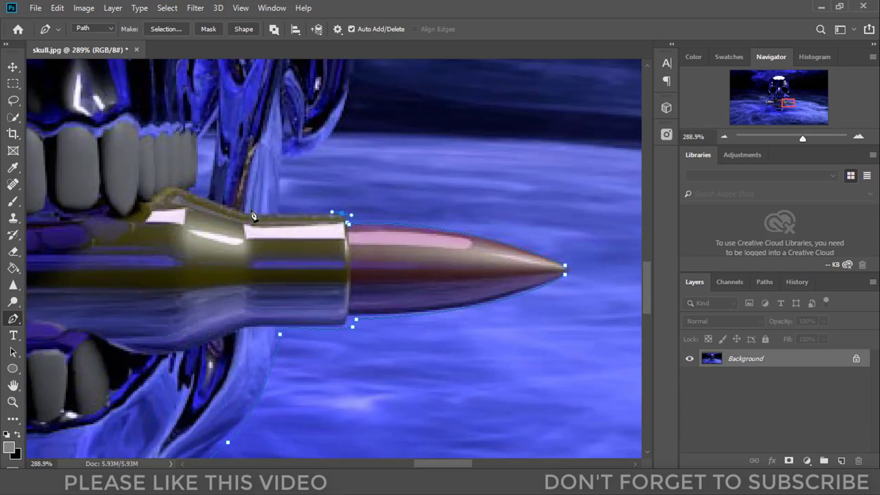
- Add anchors along the bullet's top edge and up to the jaw and cheek, redoing misplaced ones
click(279, 211)
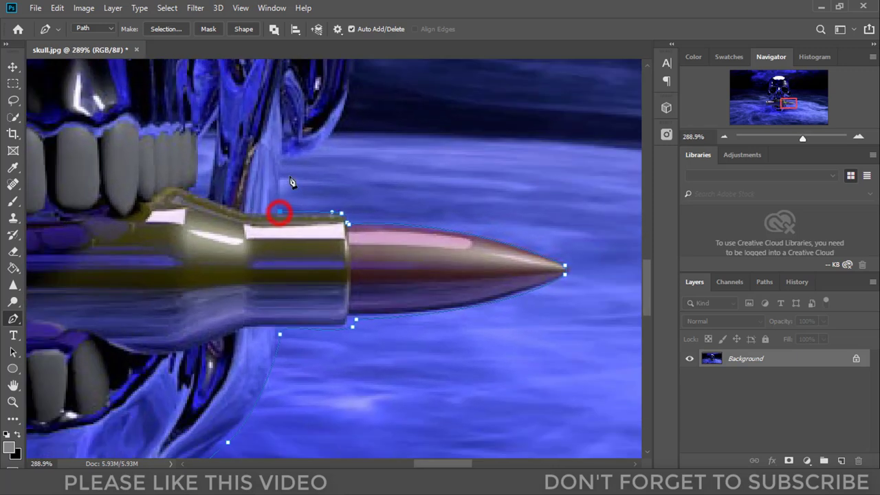
click(280, 166)
drag(353, 112, 234, 287)
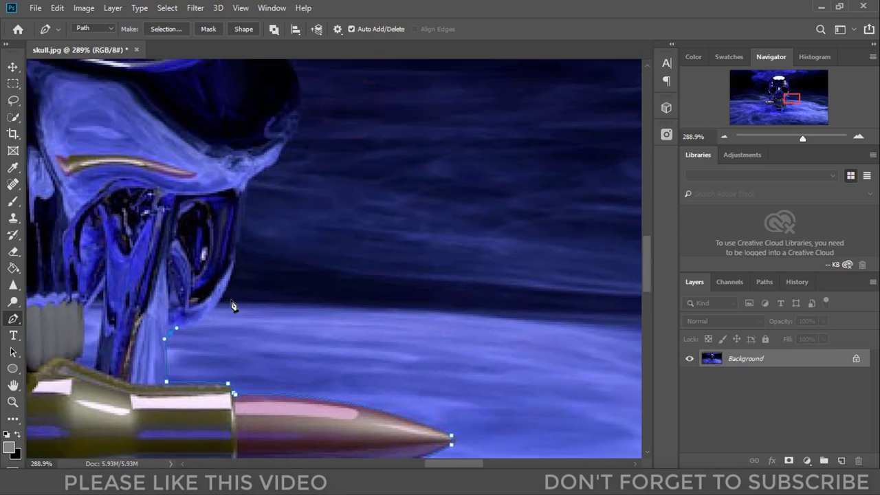
drag(245, 200, 260, 49)
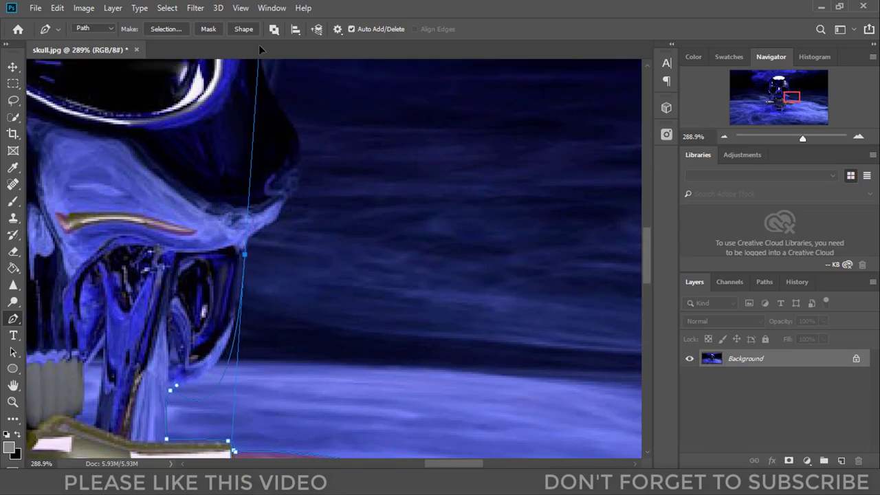
key(ctrl+z)
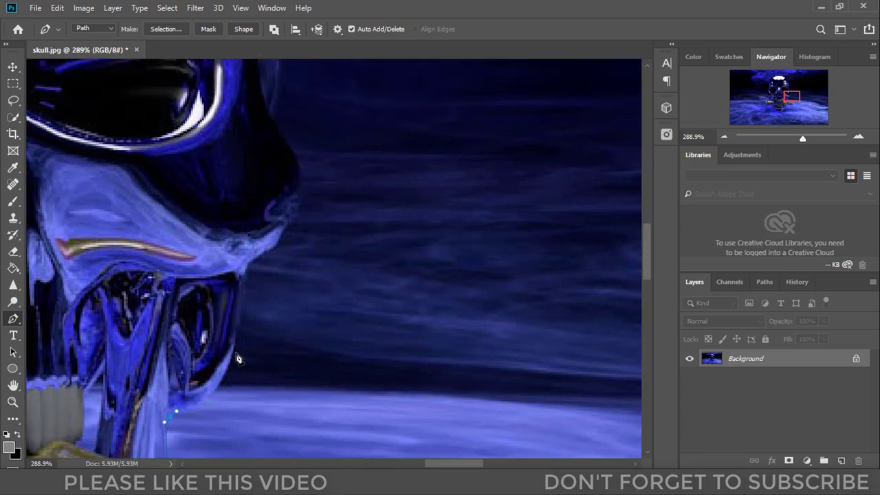
drag(235, 352, 263, 266)
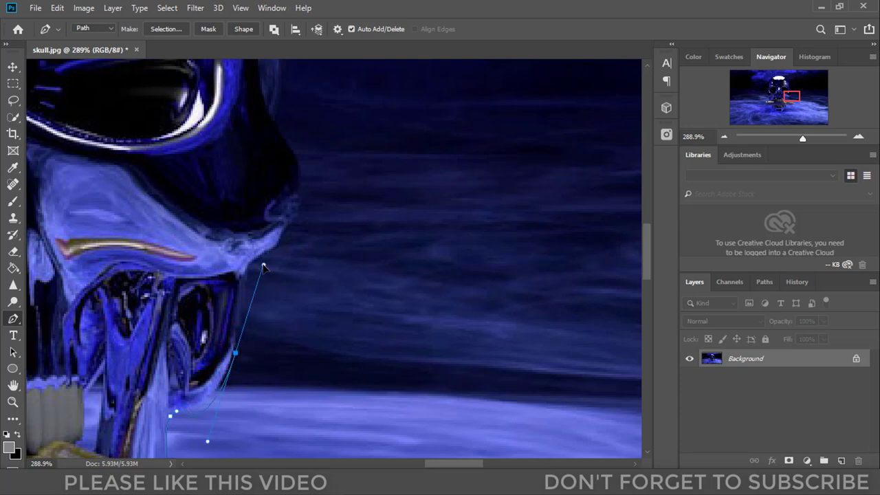
drag(263, 267, 253, 286)
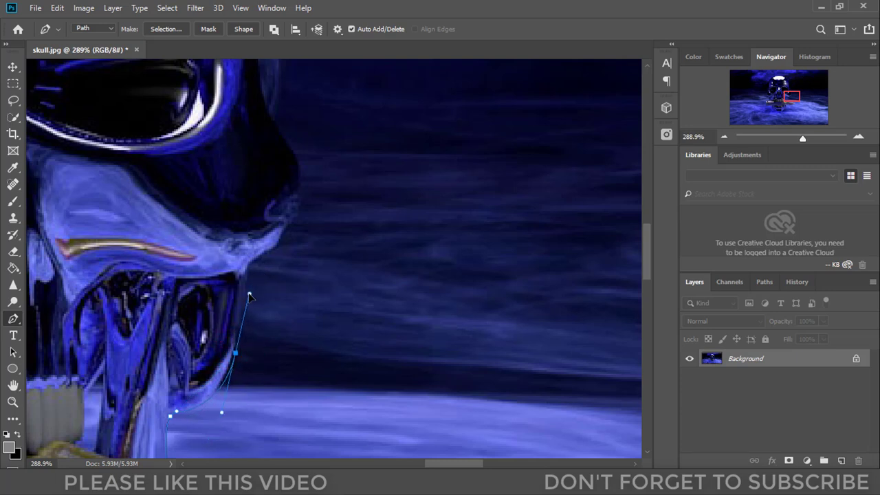
key(ctrl+z)
drag(234, 353, 255, 284)
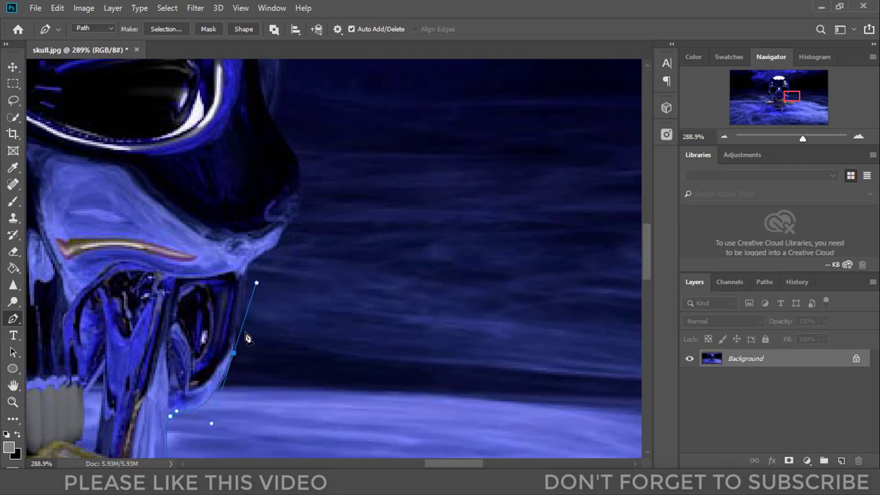
- Extend the path along the cheekbone and up the skull's right side
scroll(247, 337, down, 2)
scroll(247, 337, down, 1)
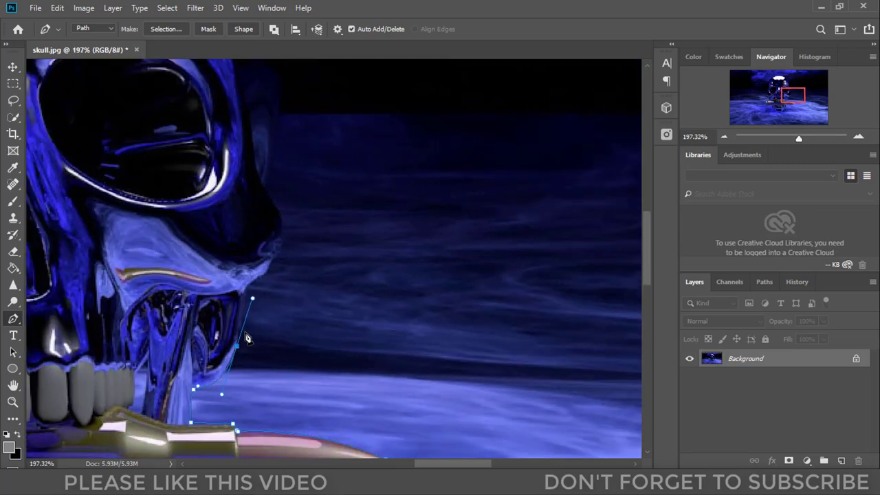
scroll(247, 337, down, 1)
scroll(248, 337, down, 1)
scroll(247, 337, down, 1)
scroll(247, 338, up, 1)
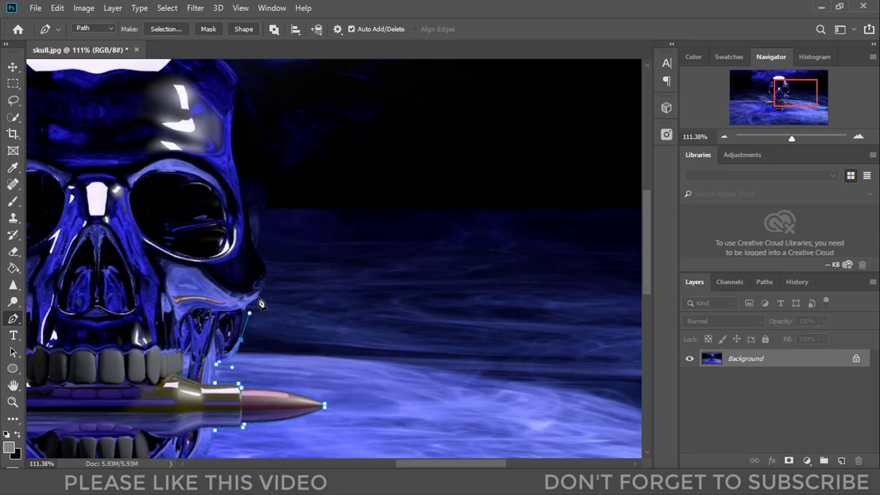
drag(255, 300, 280, 298)
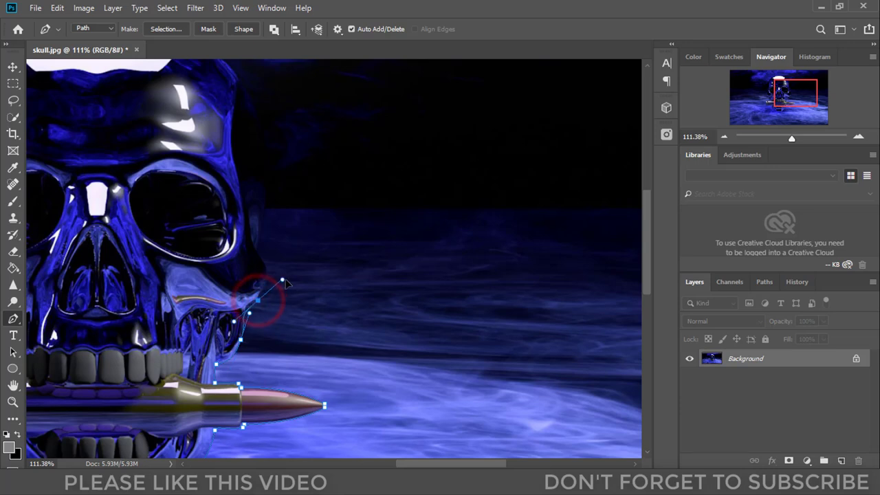
scroll(294, 300, up, 1)
scroll(309, 282, up, 1)
alt+click(264, 348)
drag(274, 283, 261, 261)
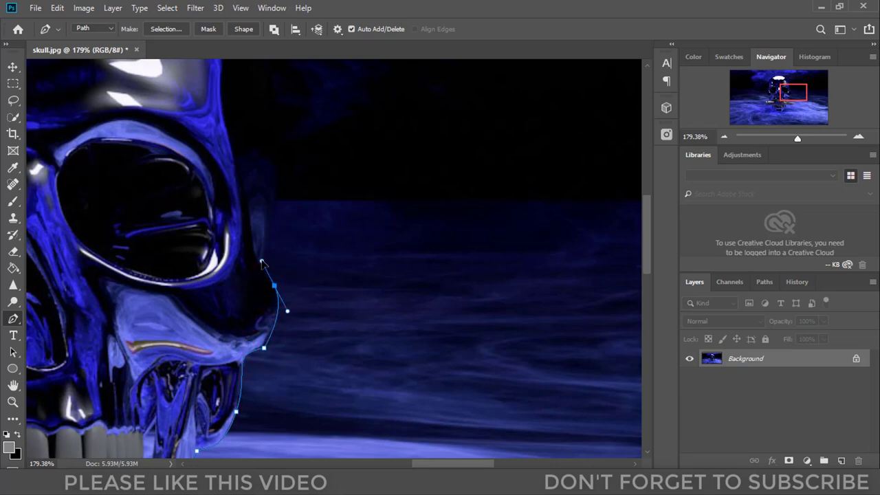
- Place curved anchors beside the eye socket and up the cranium's side toward the top
scroll(265, 350, up, 1)
scroll(274, 266, up, 1)
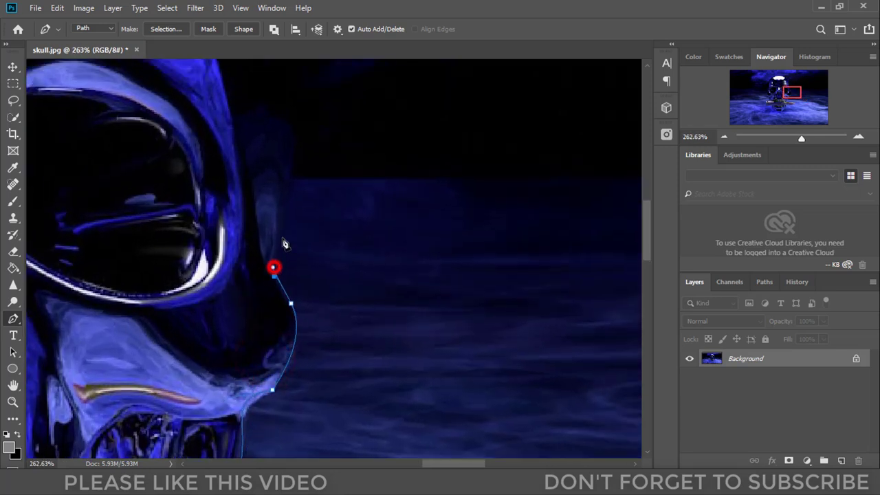
drag(294, 250, 294, 218)
scroll(271, 192, down, 1)
scroll(277, 138, down, 1)
drag(226, 107, 162, 61)
scroll(161, 60, up, 1)
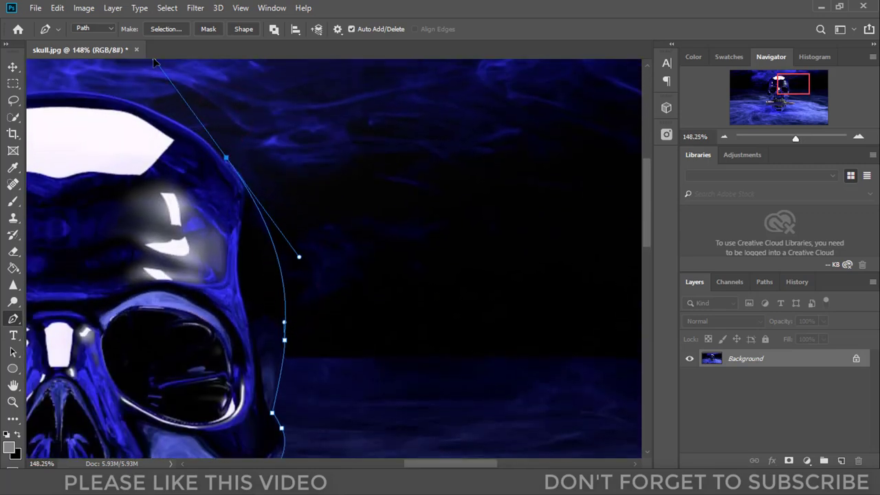
drag(153, 159, 387, 235)
scroll(388, 235, down, 1)
- Curve the path over the skull's top and down its left side and cheek
drag(227, 224, 90, 393)
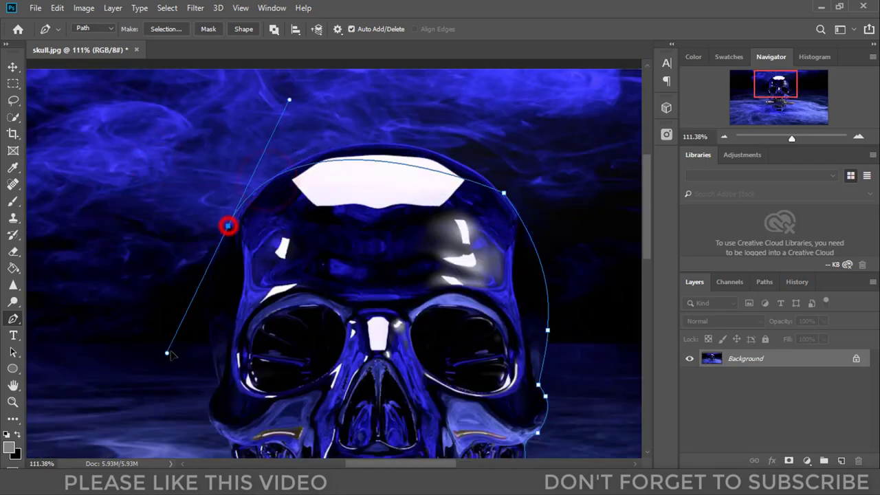
scroll(206, 359, down, 1)
drag(217, 323, 224, 175)
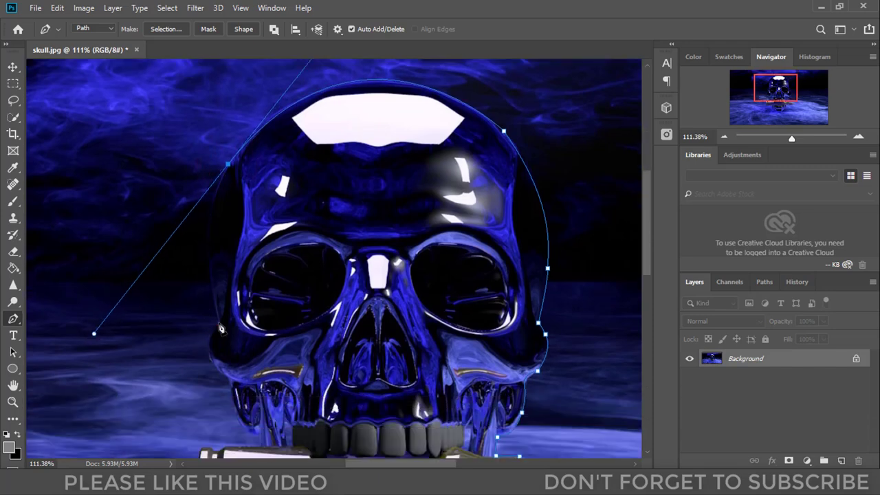
alt+click(227, 165)
drag(218, 323, 249, 435)
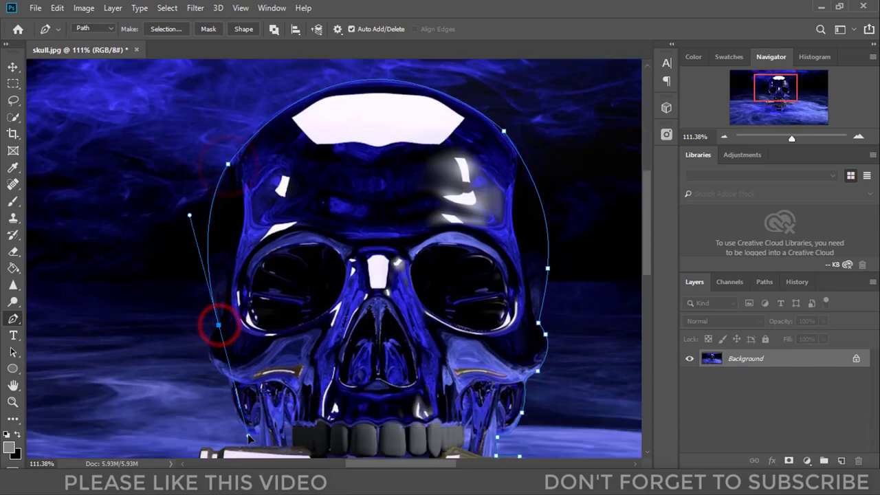
drag(256, 345, 352, 149)
alt+click(316, 129)
mouse_move(322, 180)
mouse_down()
mouse_move(357, 202)
mouse_move(332, 221)
mouse_move(360, 266)
mouse_up()
scroll(358, 221, up, 1)
scroll(365, 227, up, 1)
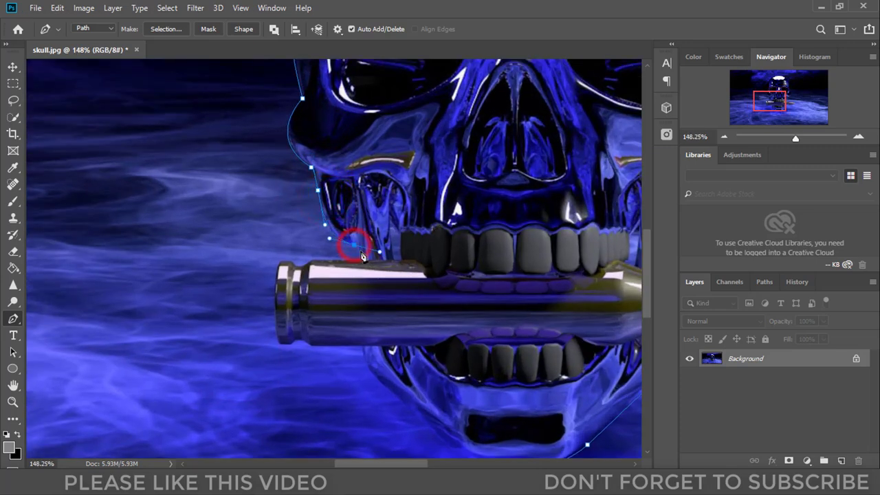
- Add anchors along the left jaw and around the bullet's left end and lower corner
click(357, 258)
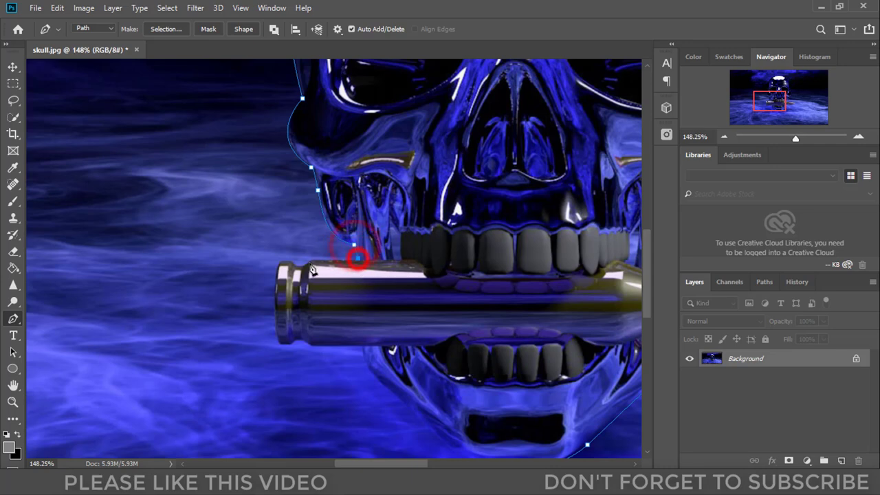
click(317, 260)
click(291, 258)
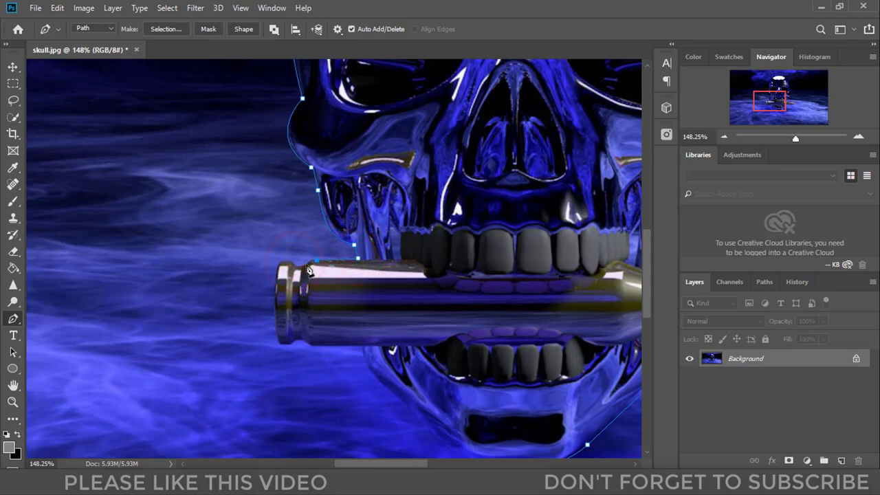
scroll(302, 263, up, 3)
click(300, 259)
click(283, 260)
scroll(283, 259, down, 3)
drag(282, 310, 299, 403)
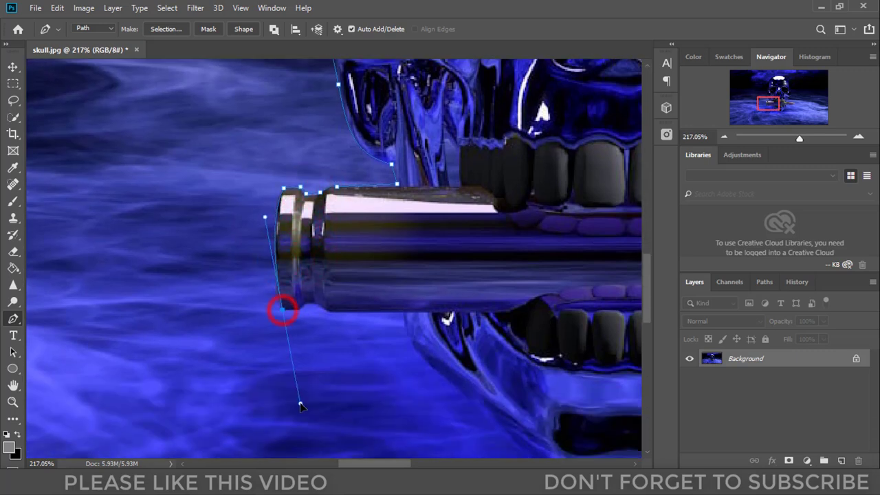
alt+click(281, 311)
mouse_move(297, 310)
mouse_down()
mouse_move(345, 335)
mouse_move(334, 318)
mouse_up()
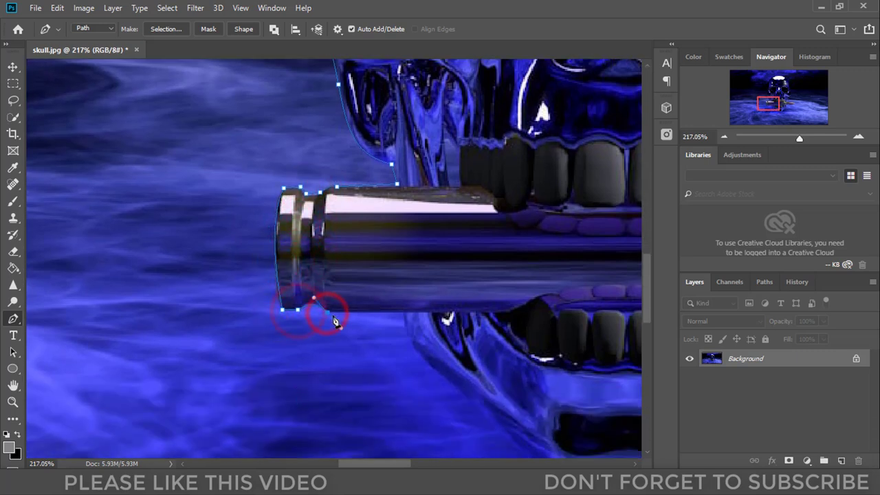
- Trace along the jaw and under the chin to close the outline, then zoom out
mouse_move(402, 314)
mouse_down()
mouse_move(314, 245)
mouse_move(329, 224)
mouse_up()
alt+click(305, 218)
drag(350, 261, 363, 281)
drag(422, 327, 433, 336)
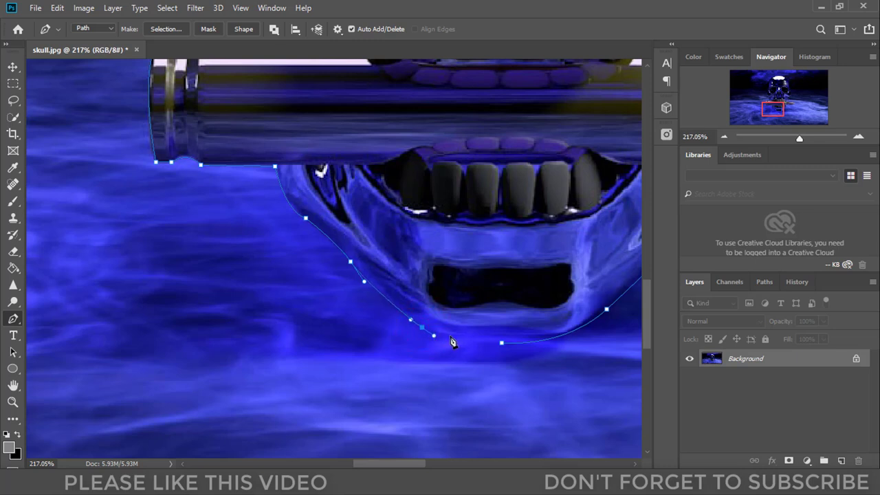
drag(500, 340, 502, 338)
click(501, 345)
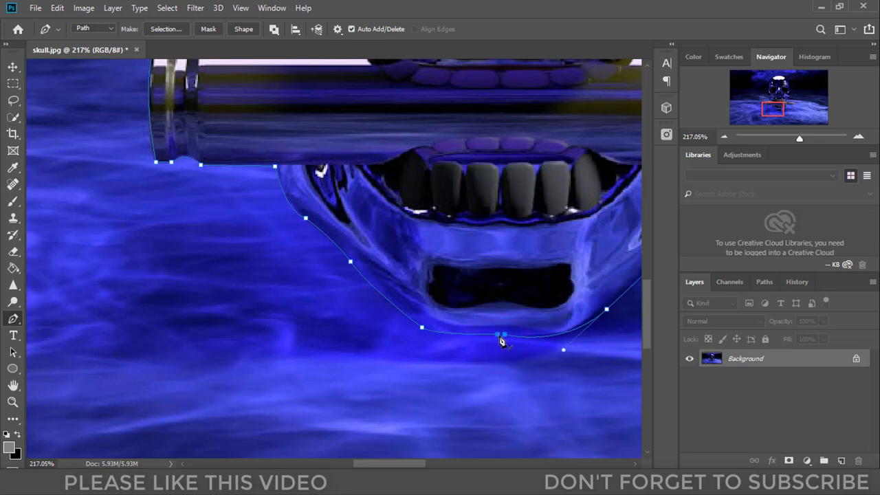
click(505, 334)
scroll(481, 305, down, 2)
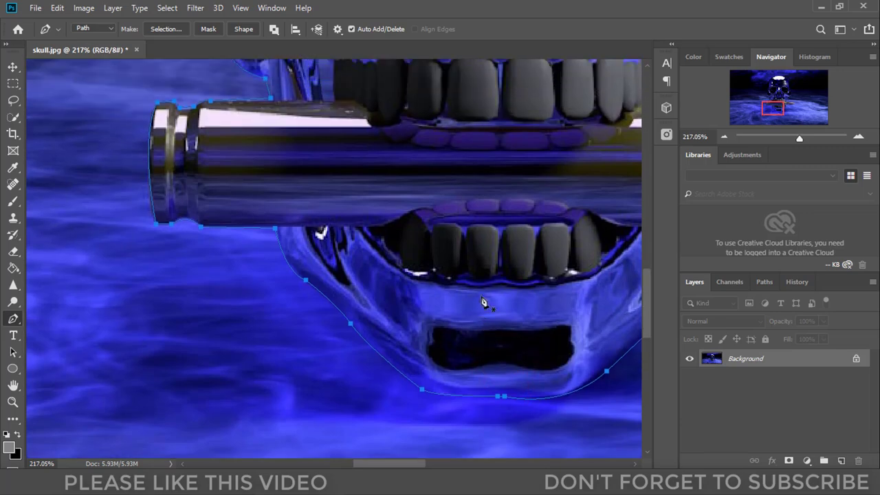
scroll(485, 297, down, 1)
scroll(487, 295, down, 5)
scroll(486, 294, down, 3)
- Make the skull path a selection with 0 feather radius and add a new empty layer
scroll(489, 293, down, 2)
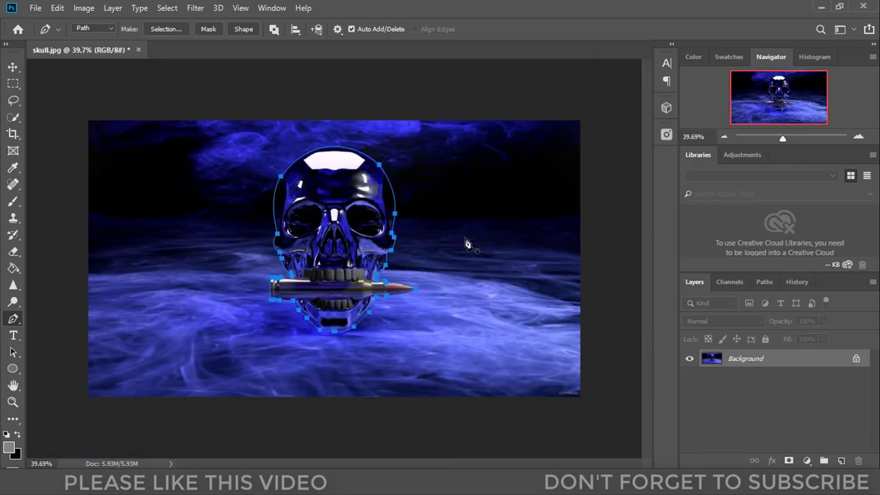
scroll(332, 180, up, 1)
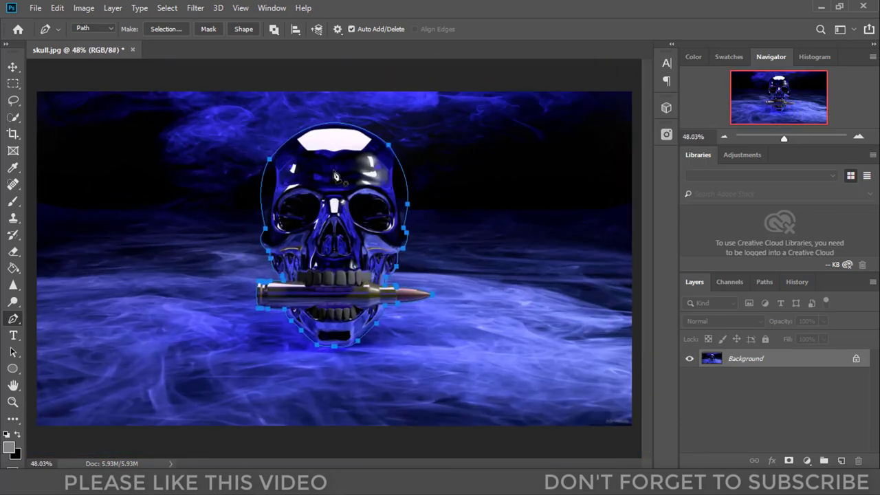
right_click(335, 176)
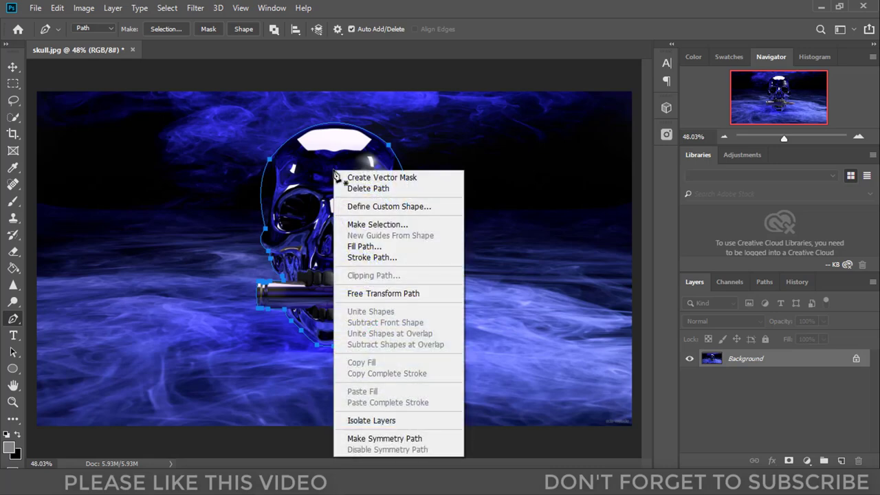
click(385, 223)
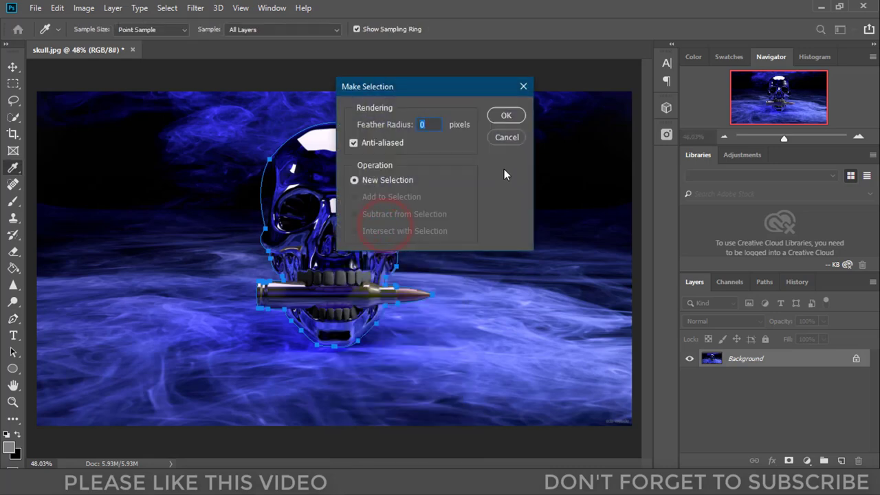
click(506, 117)
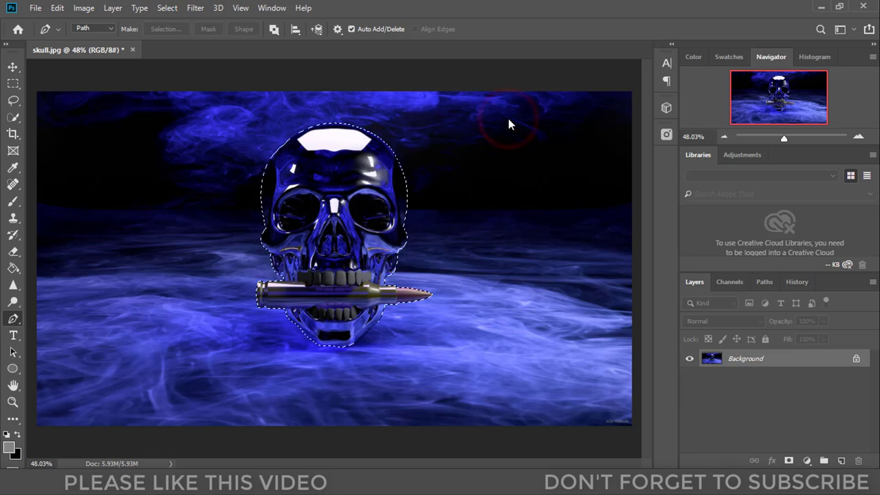
click(841, 459)
- Rename Layer 1 to 'Skull' in the Layers panel
click(737, 358)
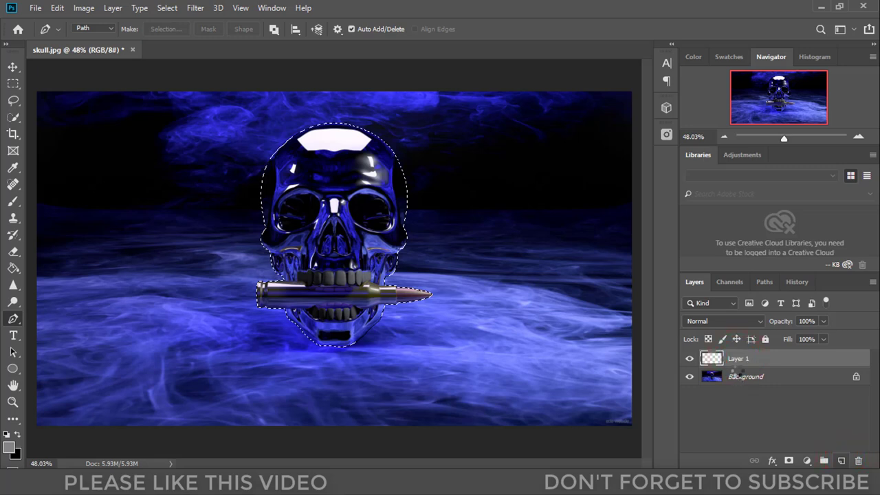
double_click(738, 358)
text(Skull)
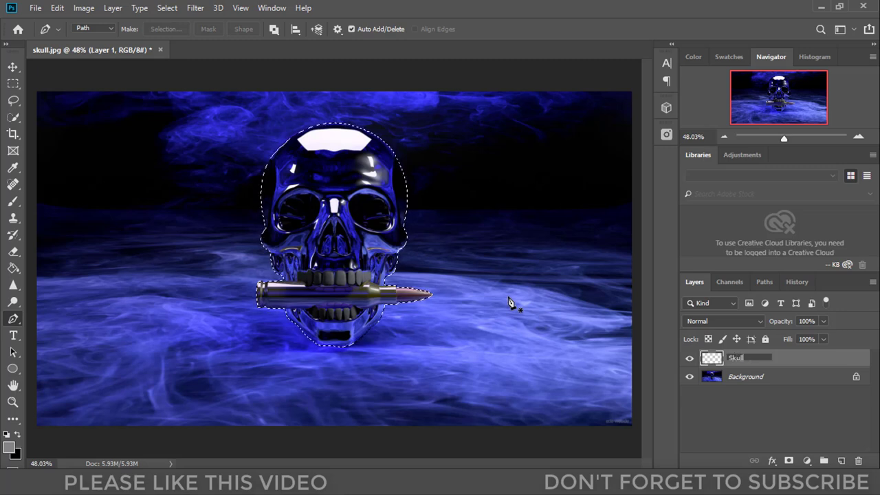
key(Return)
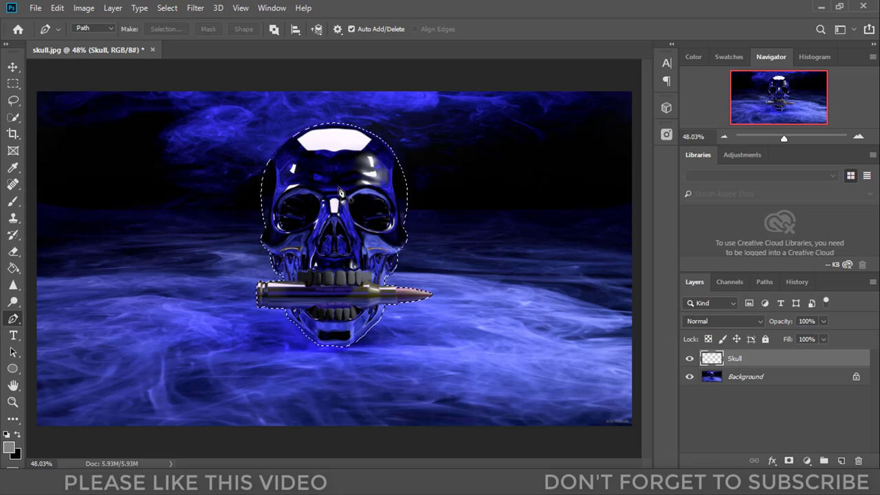
click(360, 175)
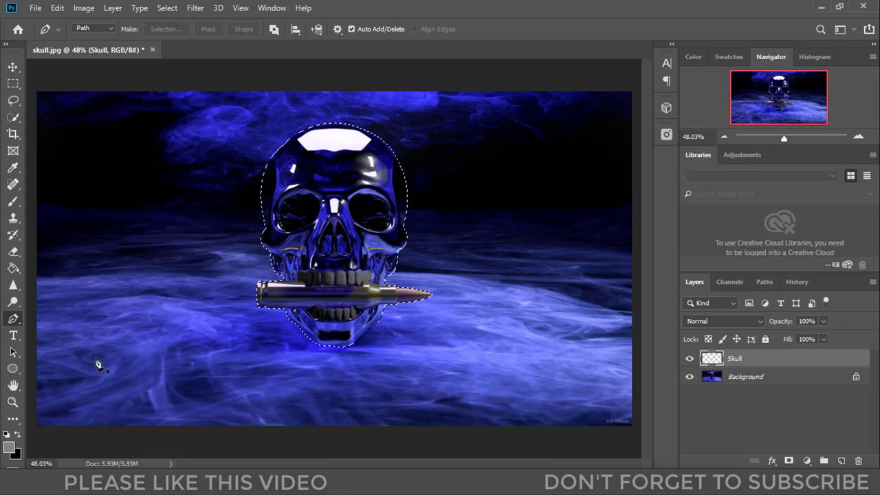
- Paint-bucket fill the selection gray on Skull, hide that layer, select Background, and deselect
click(13, 266)
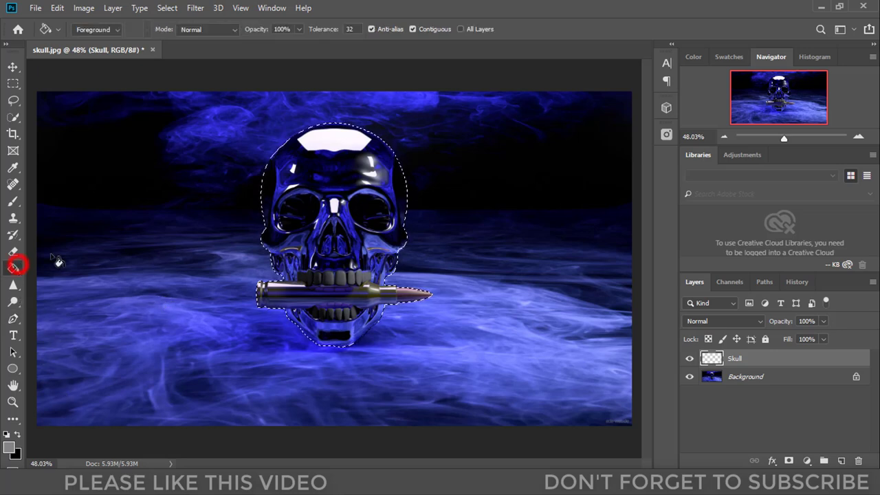
click(329, 163)
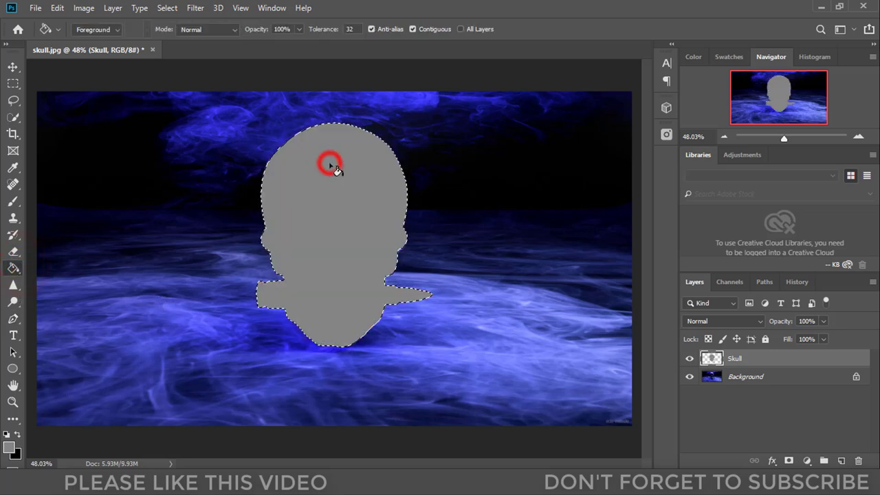
click(689, 358)
click(742, 376)
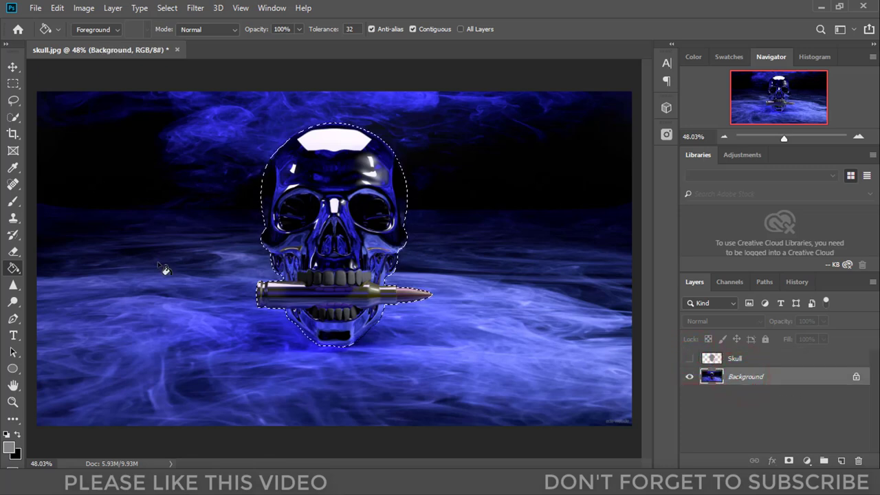
click(13, 82)
click(216, 215)
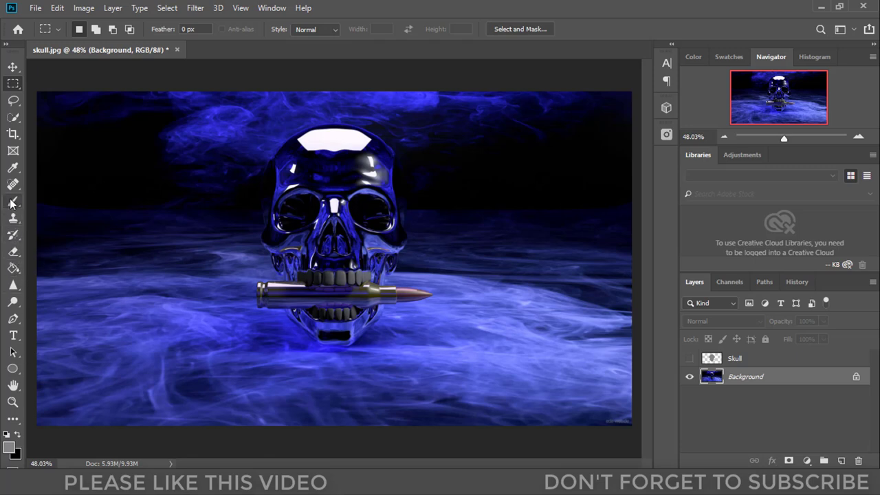
- Pen-trace a closed path: wavy line at eye level, then right edge, bottom, and back to start
click(13, 321)
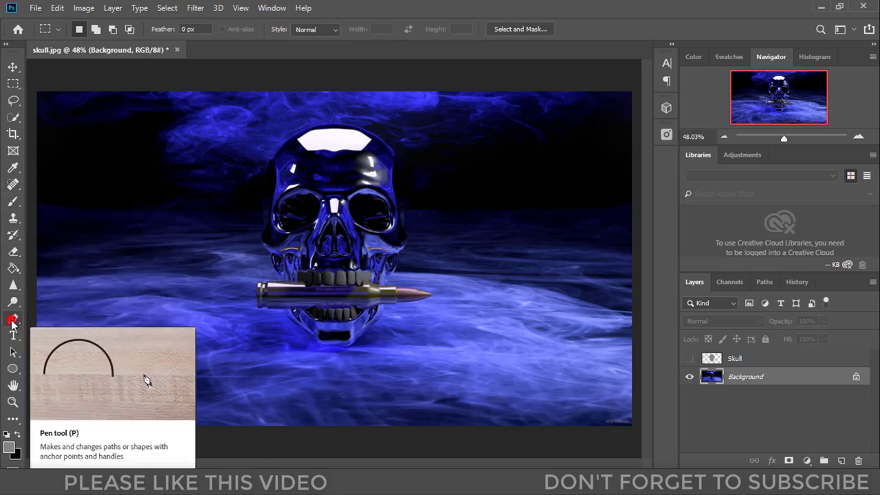
click(36, 202)
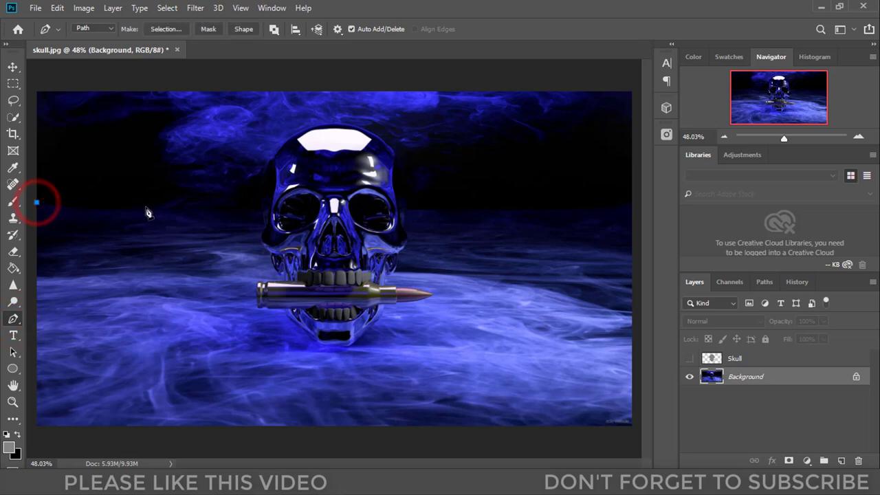
drag(150, 204, 169, 205)
click(217, 198)
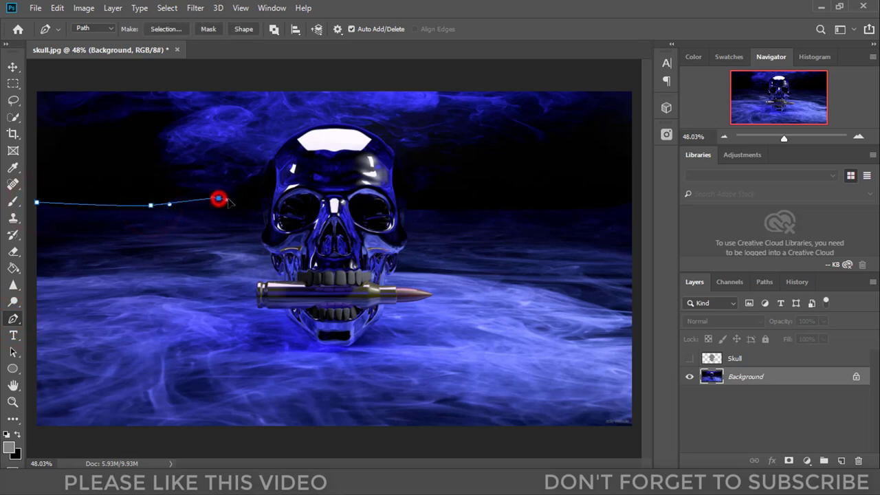
drag(260, 202, 268, 202)
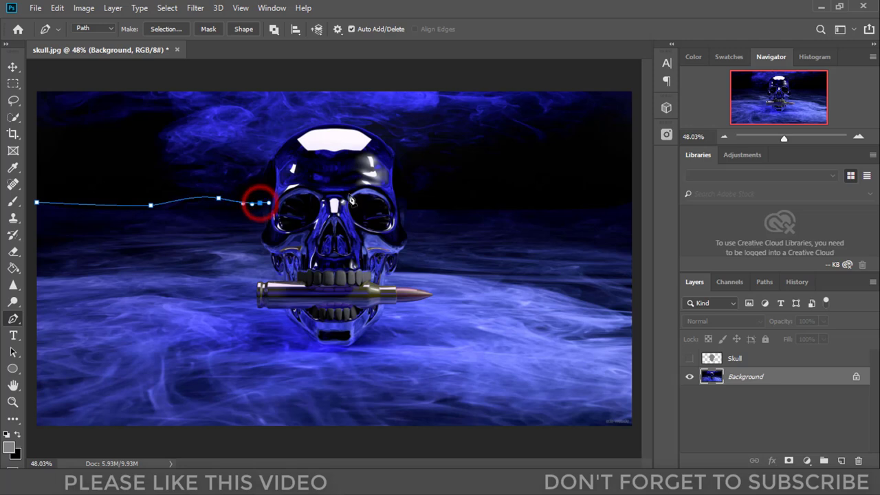
drag(420, 207, 438, 209)
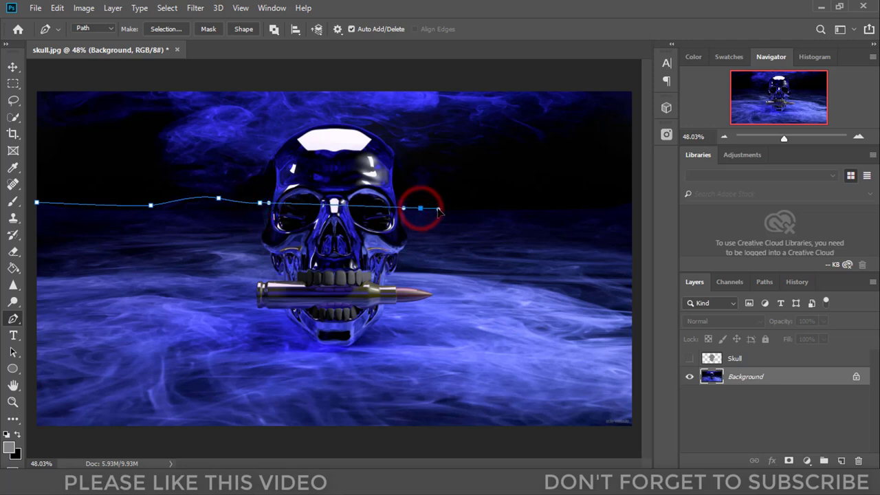
click(469, 210)
drag(544, 210, 621, 205)
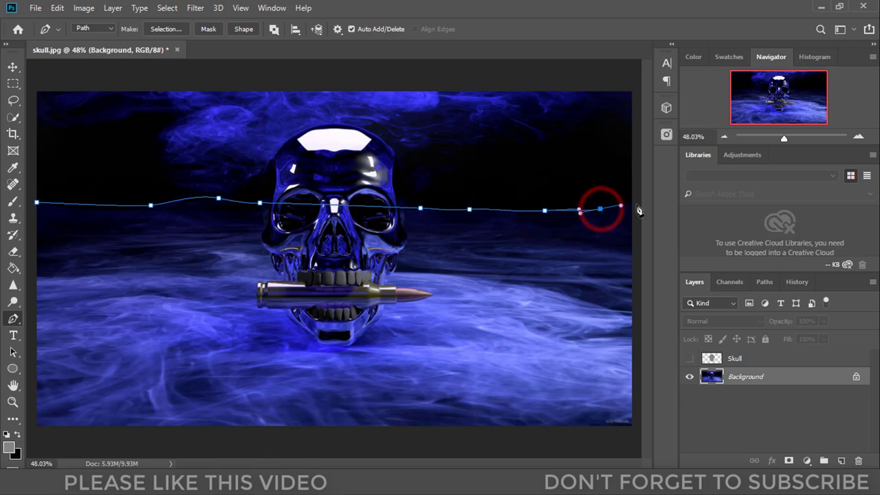
click(633, 204)
click(633, 432)
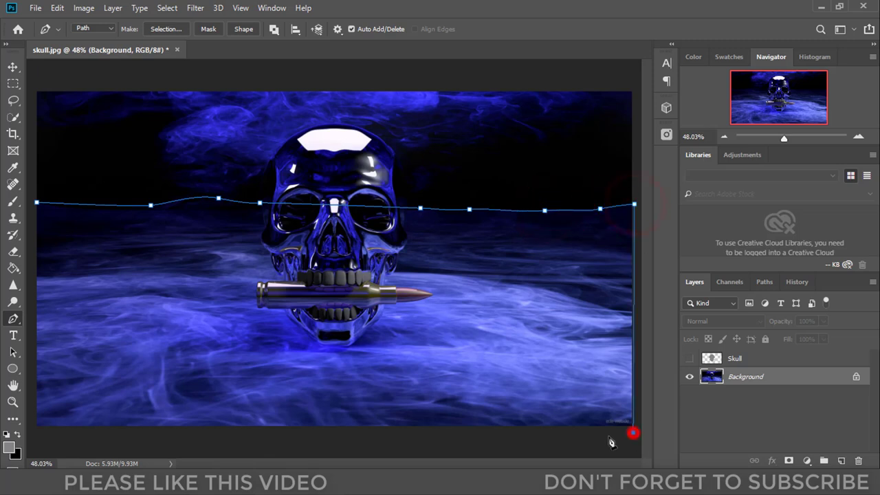
click(35, 435)
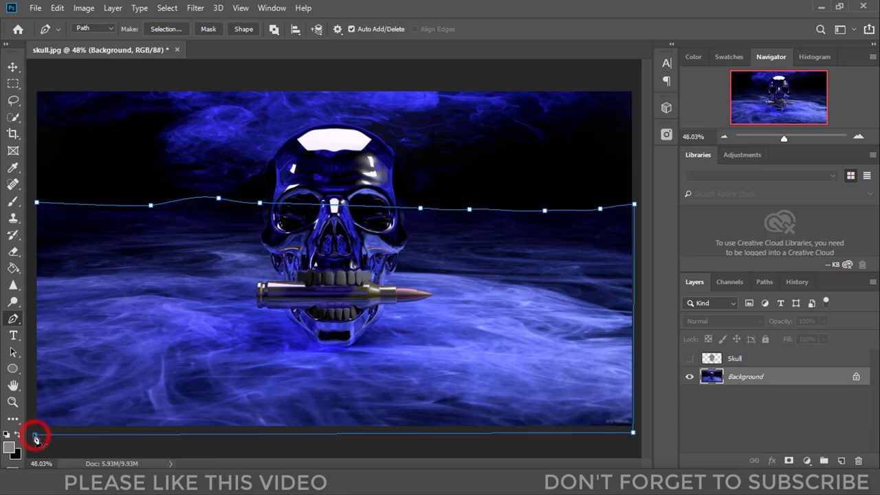
click(37, 204)
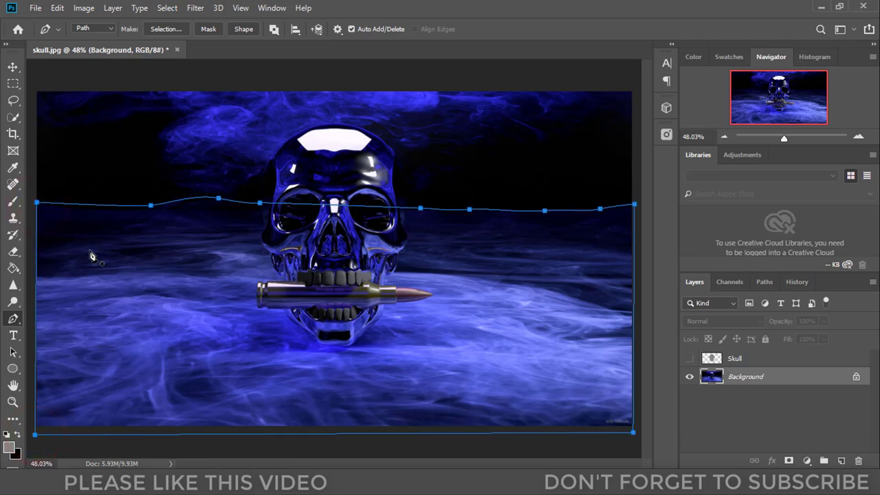
right_click(91, 253)
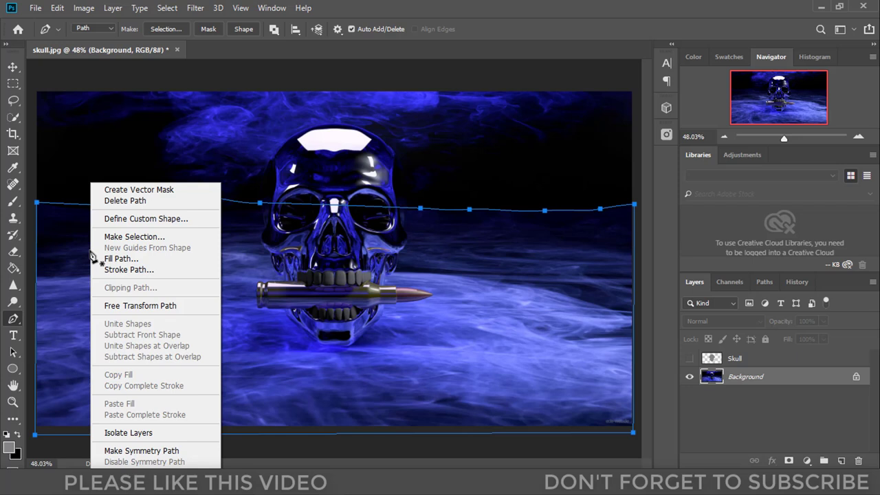
- Convert the floor path into a selection with no feather and add a new layer
click(156, 237)
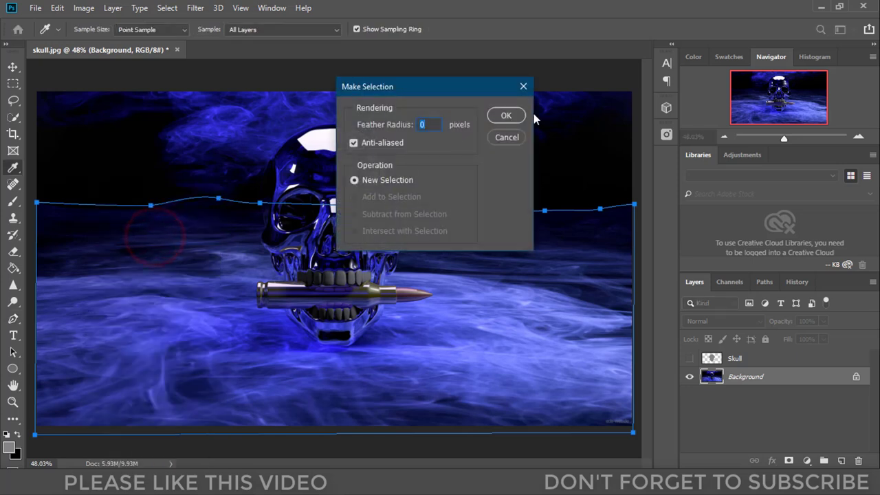
click(516, 118)
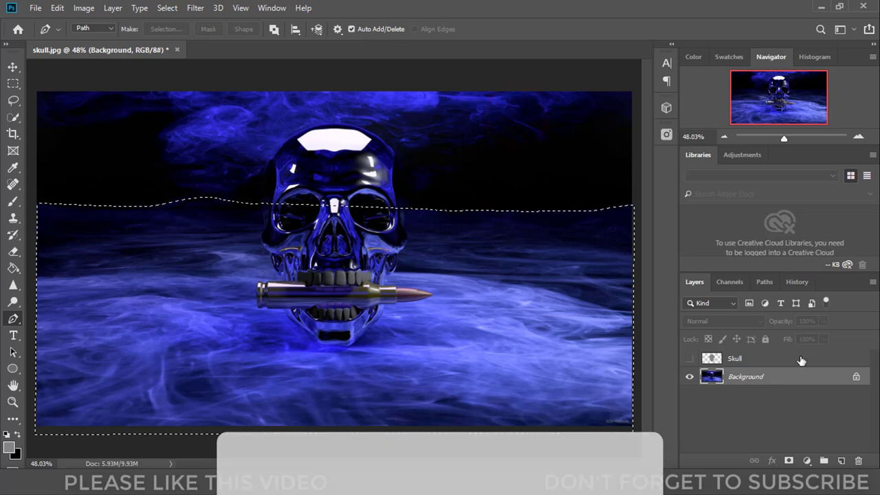
click(841, 461)
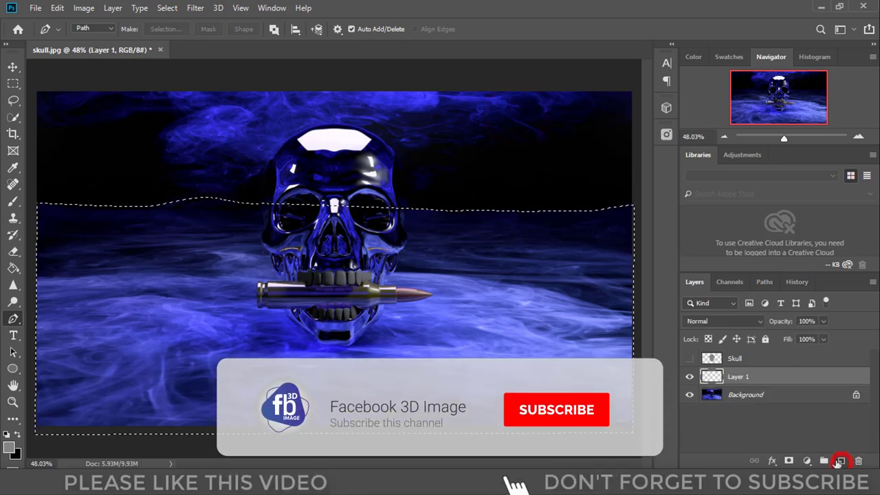
- Name the new layer 'background' and switch to the Gradient Tool
double_click(734, 377)
text(background)
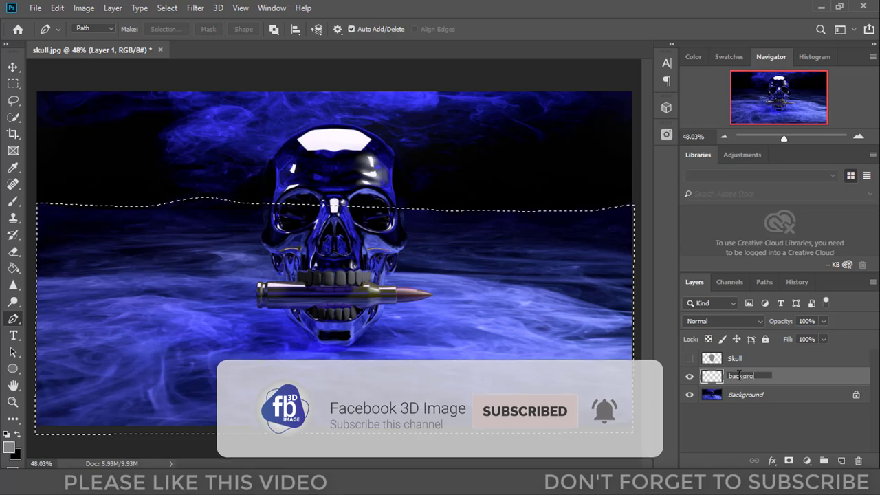
key(Return)
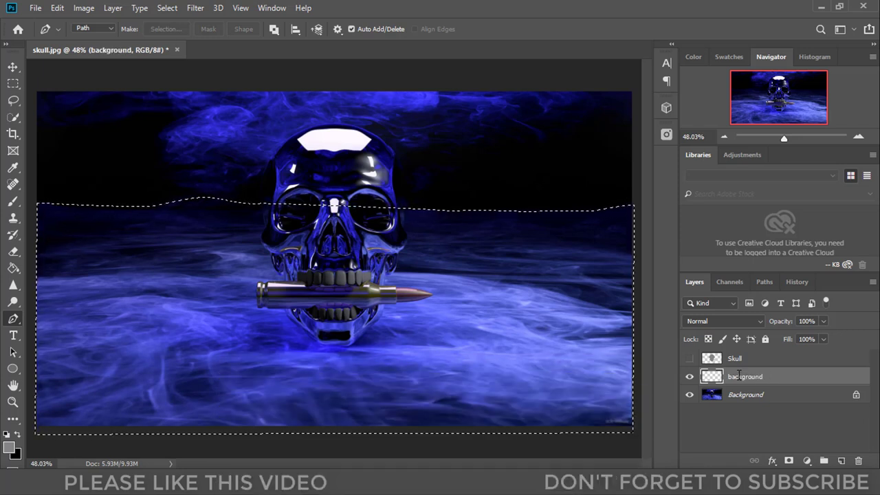
click(15, 273)
click(65, 264)
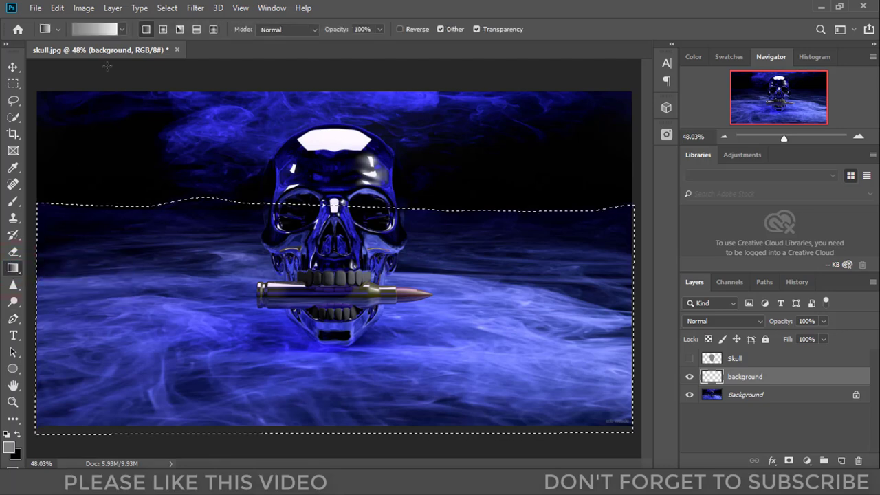
- In the Gradient Editor, set left stop 767676 and right stop f1f1f1 at location 100
click(111, 29)
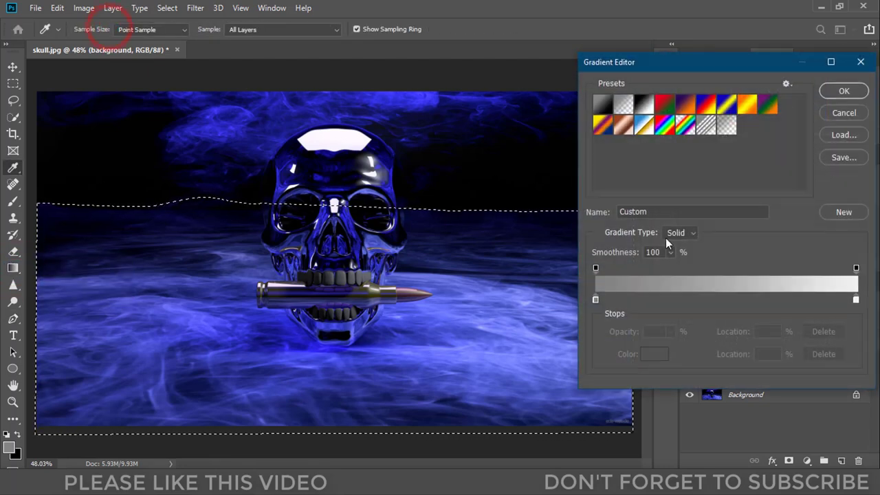
click(596, 299)
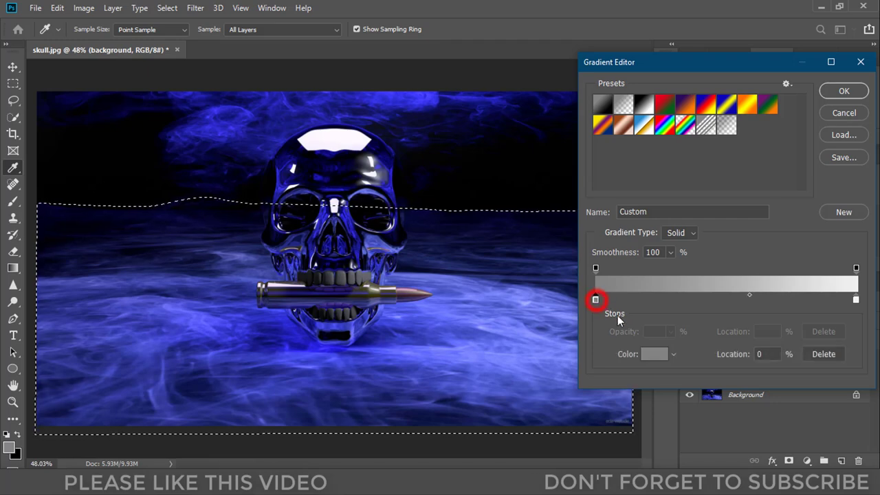
click(656, 354)
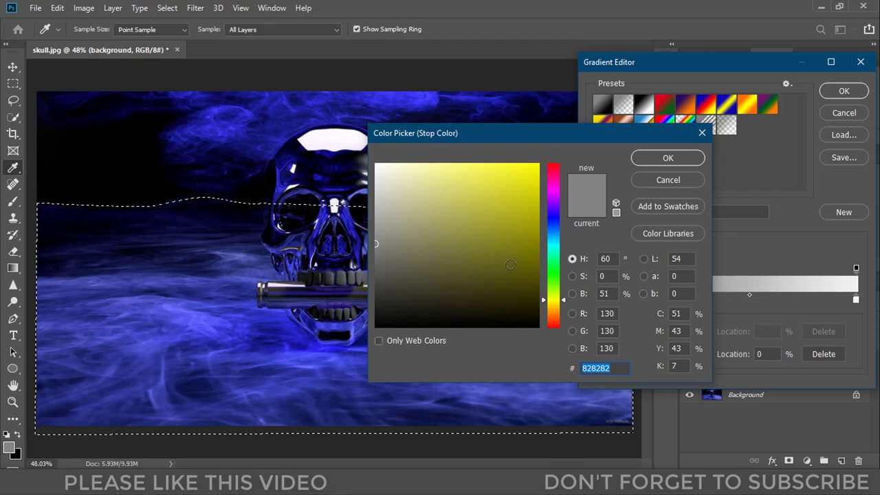
drag(377, 244, 376, 250)
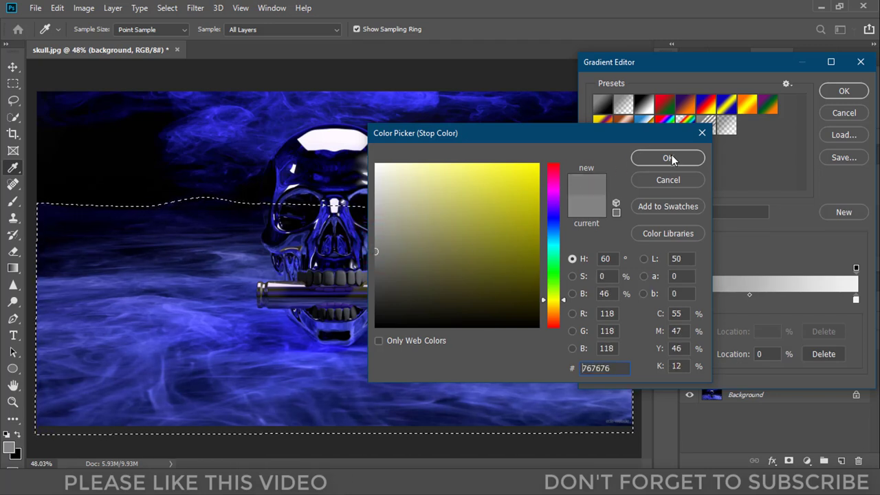
click(670, 158)
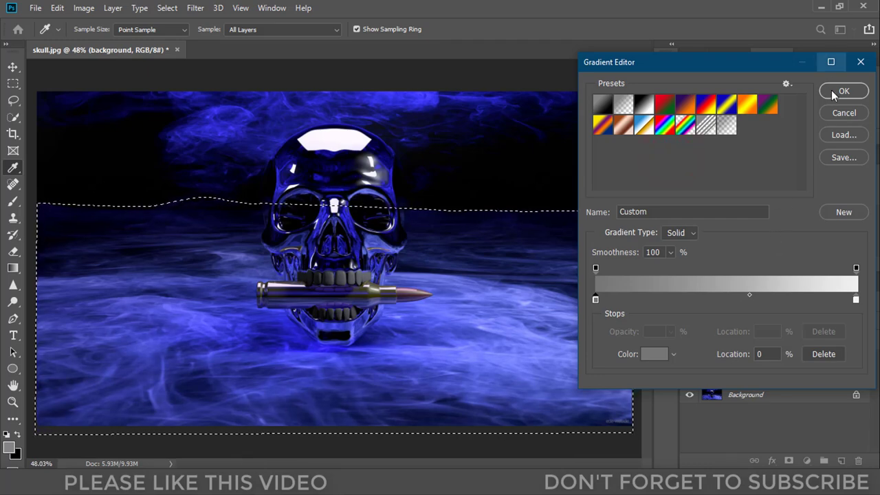
click(855, 299)
click(653, 354)
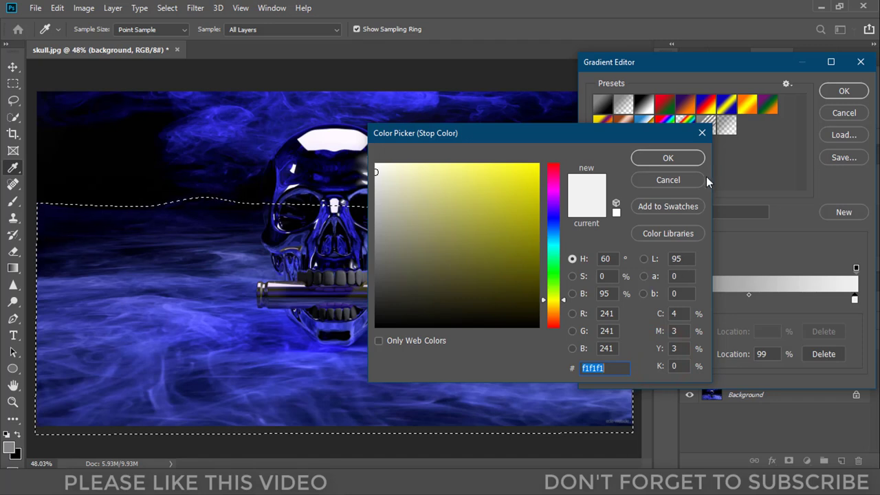
click(691, 159)
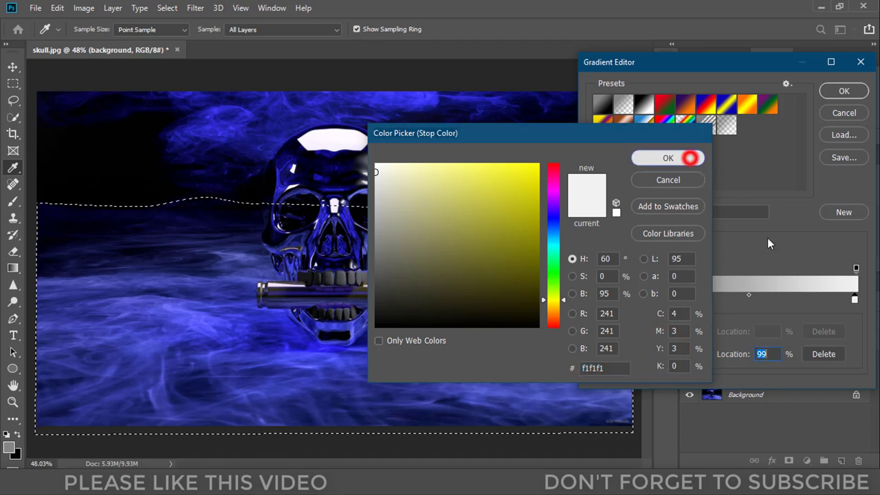
drag(741, 355, 752, 352)
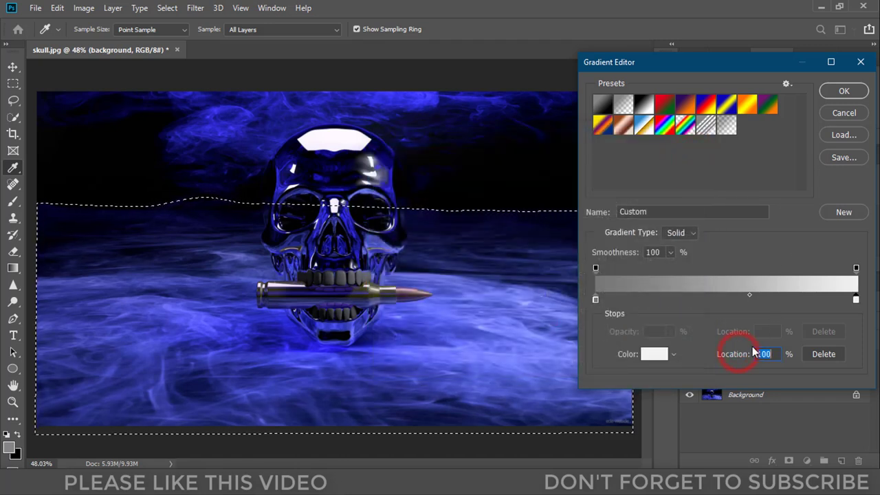
click(843, 93)
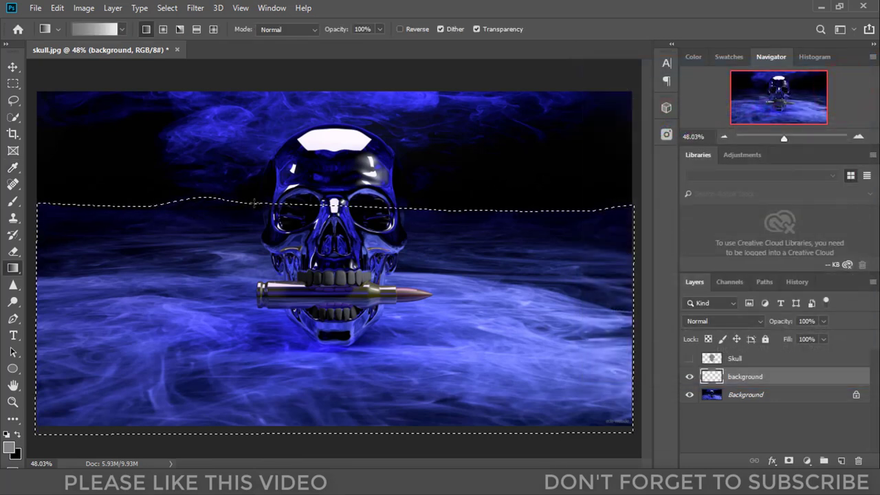
- Drag a gradient from the horizon to the canvas bottom and show the Skull layer
drag(254, 204, 257, 431)
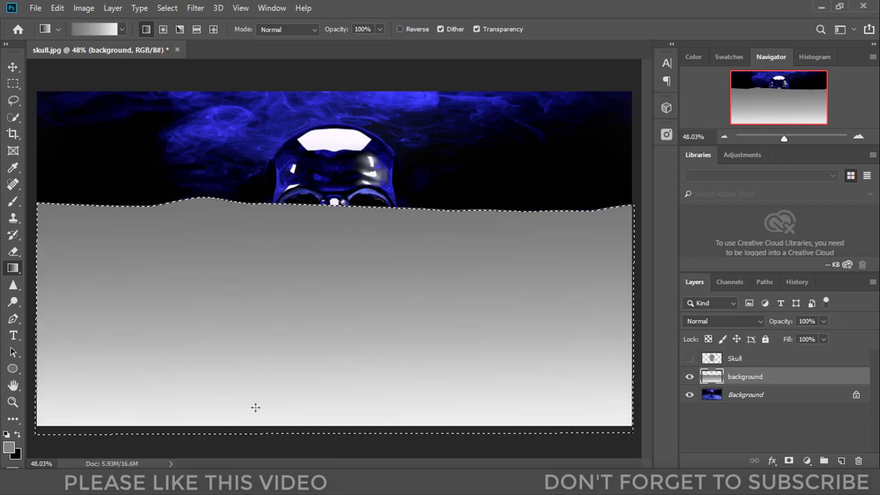
click(689, 358)
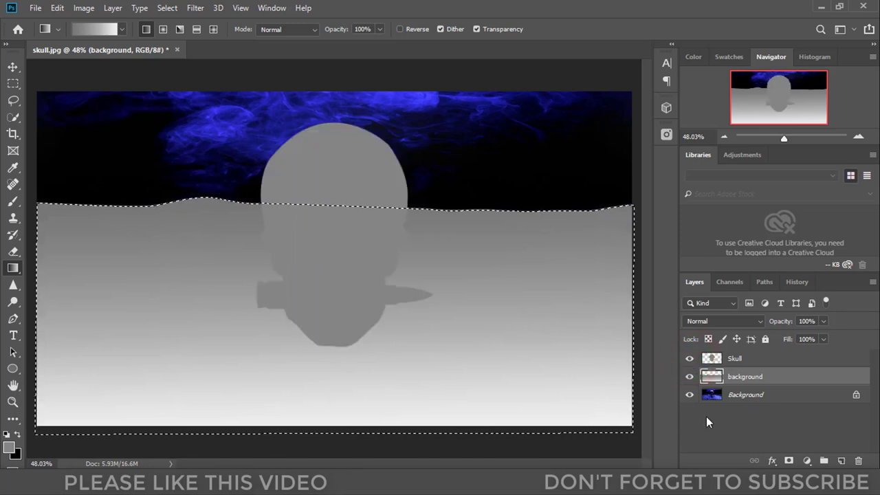
- Clear the floor selection and load the skull silhouette as a selection from the Skull layer
click(739, 359)
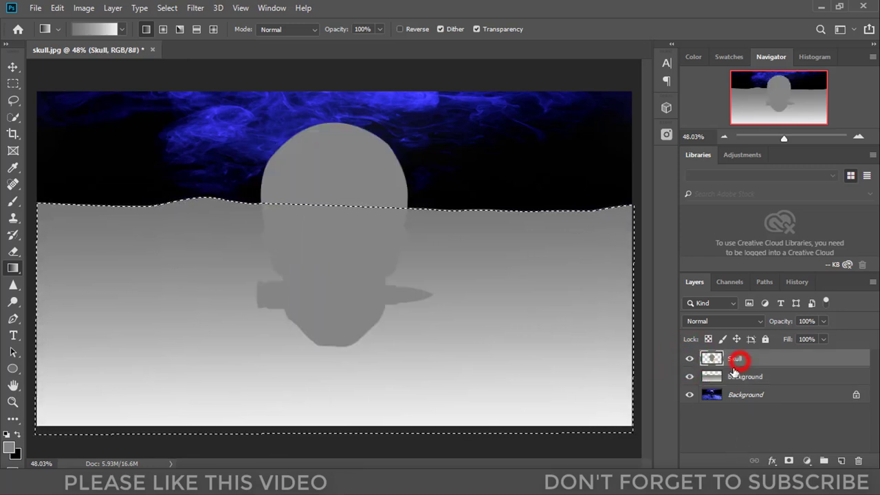
click(13, 83)
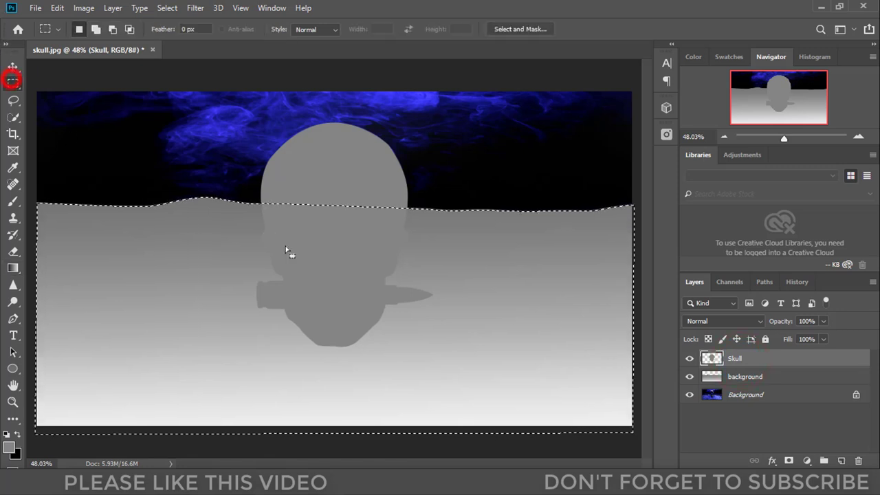
click(300, 256)
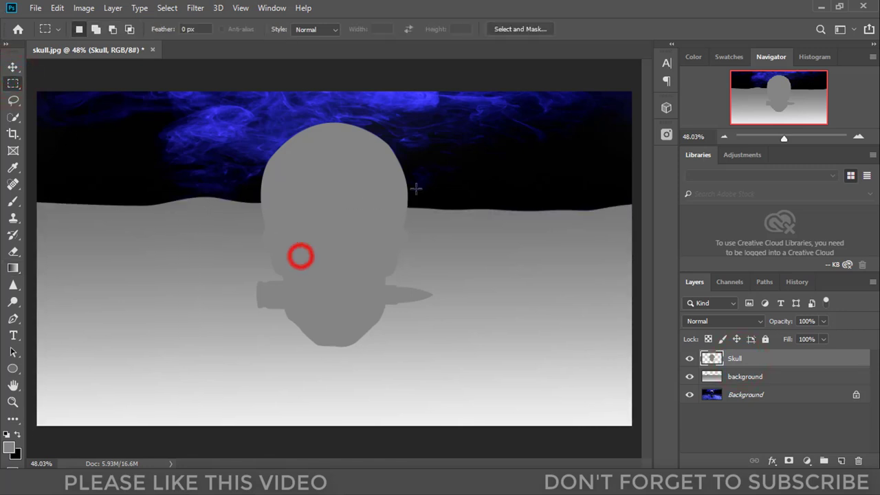
ctrl+click(715, 360)
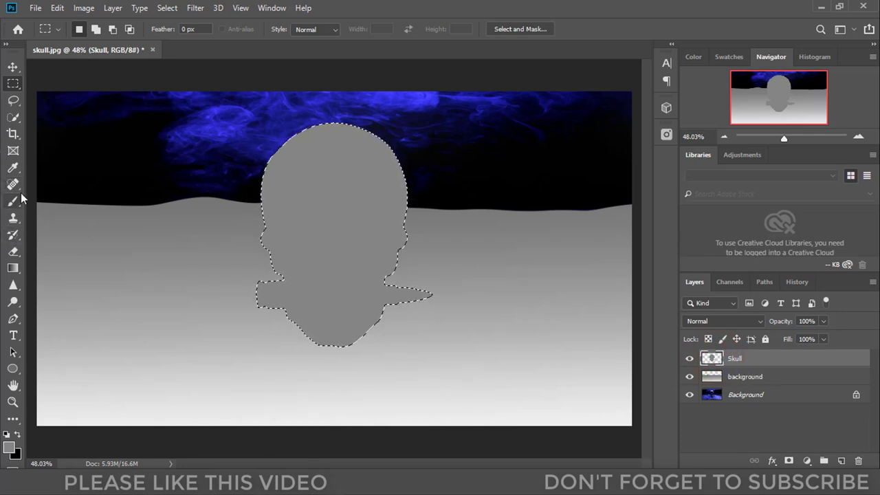
mouse_move(12, 201)
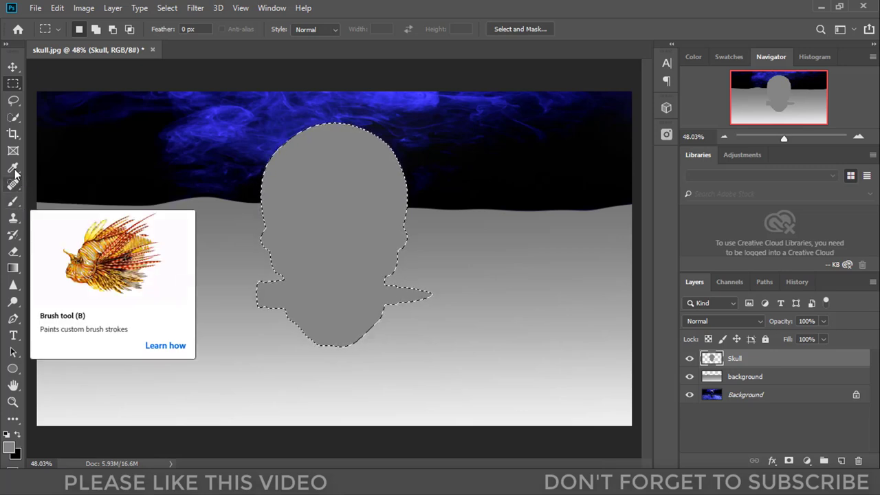
- Sample the floor grey b8b8b8 below the skull as the foreground colour
click(13, 167)
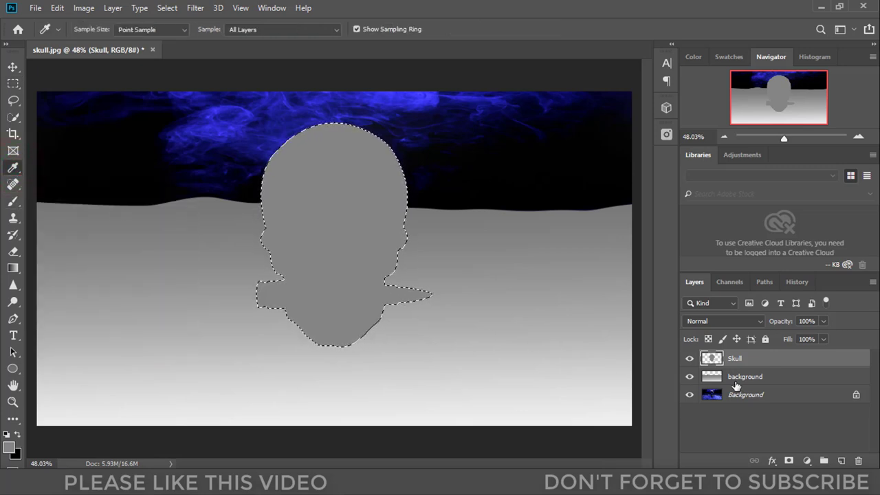
click(690, 358)
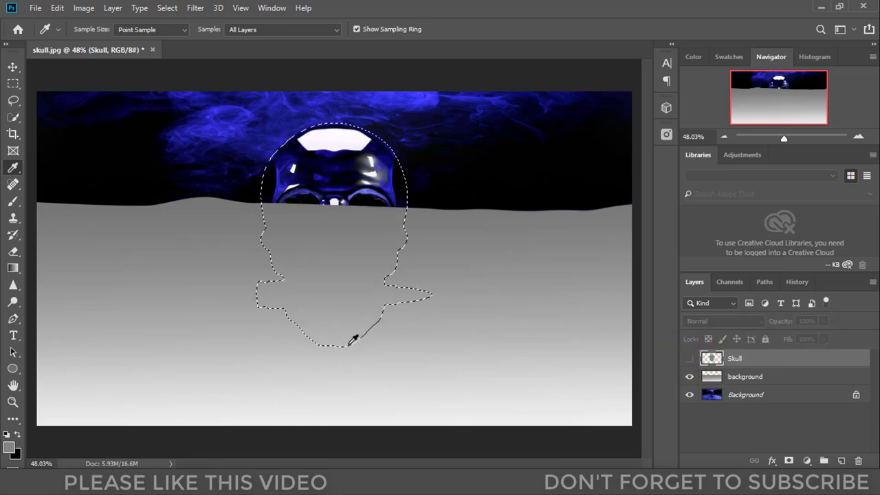
click(9, 449)
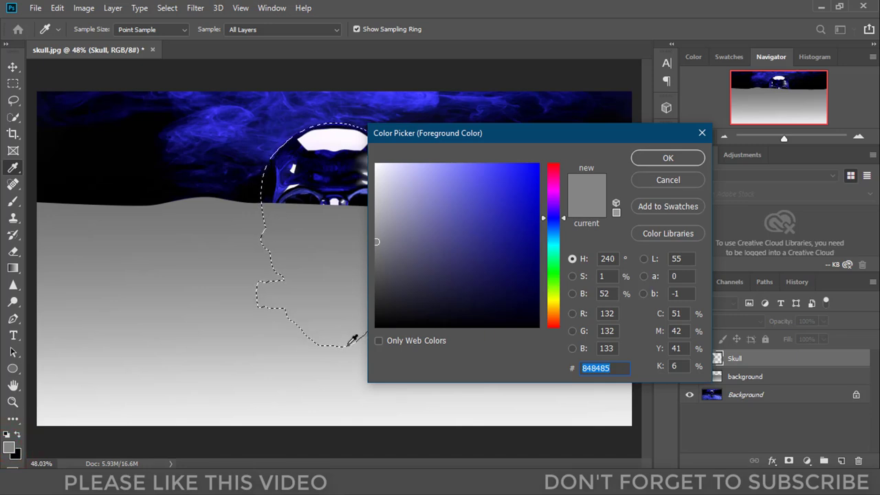
click(350, 342)
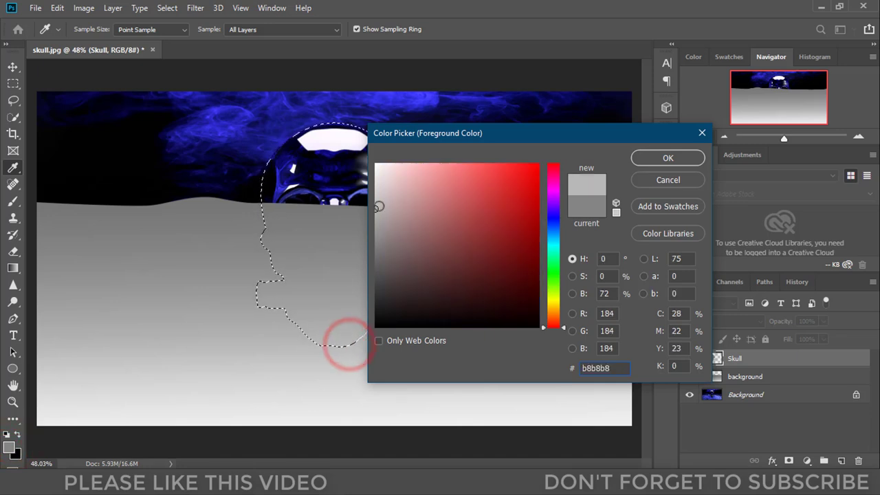
click(680, 159)
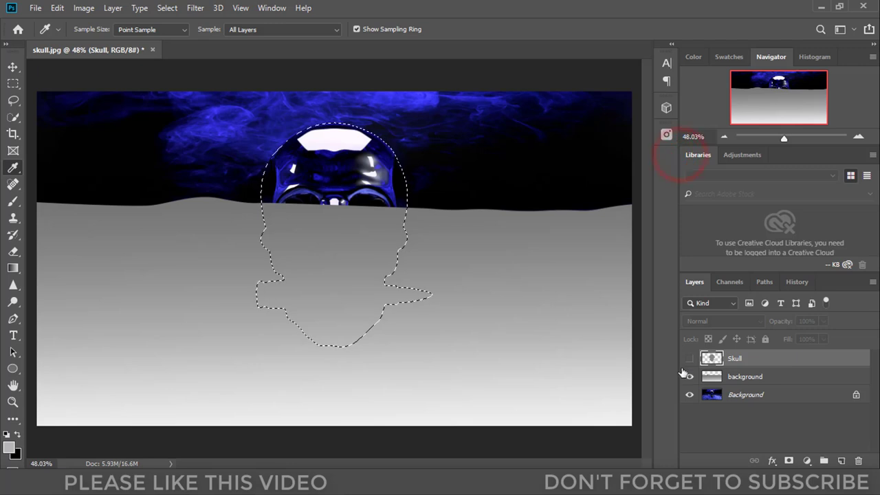
key(alt+BackSpace)
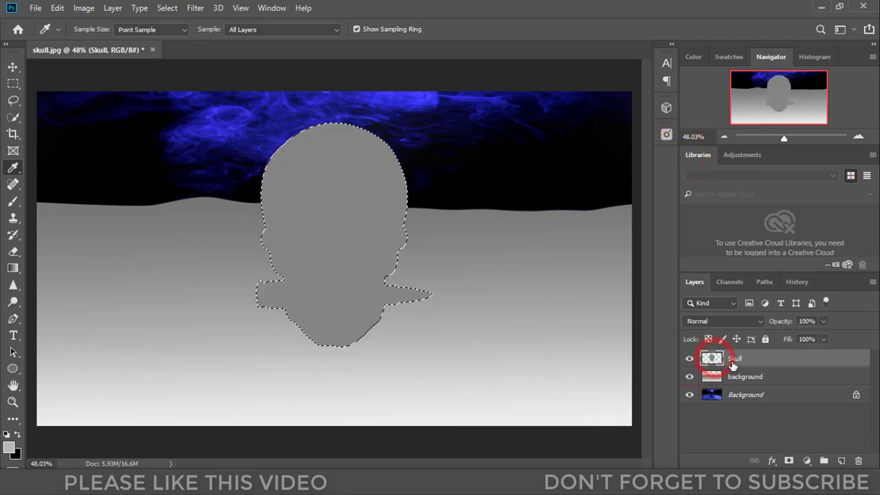
- Bucket-fill the skull selection with b8b8b8, then deselect
click(13, 267)
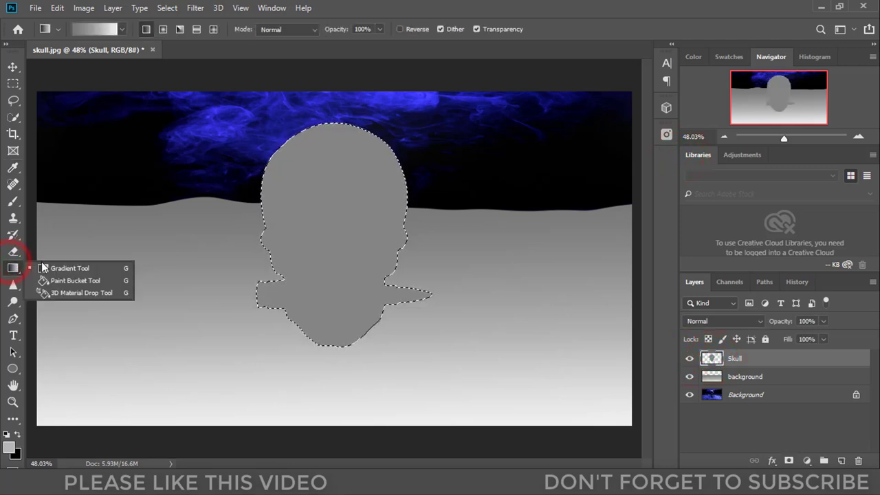
click(71, 281)
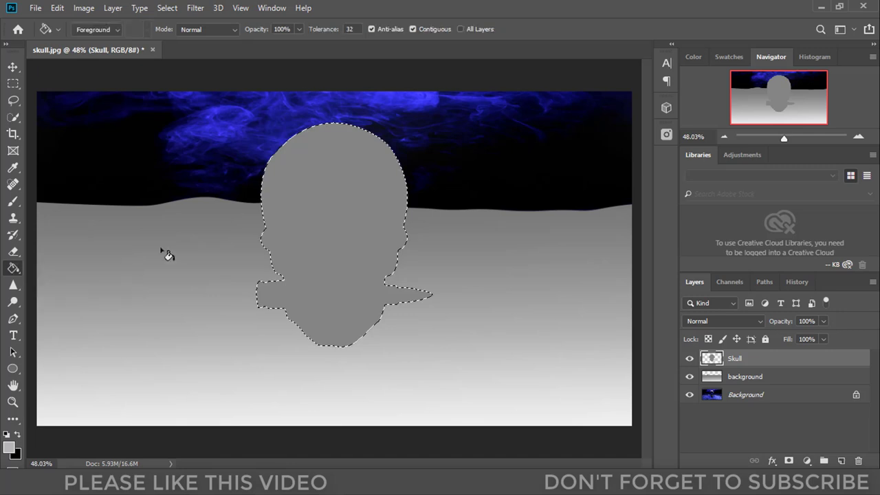
click(320, 200)
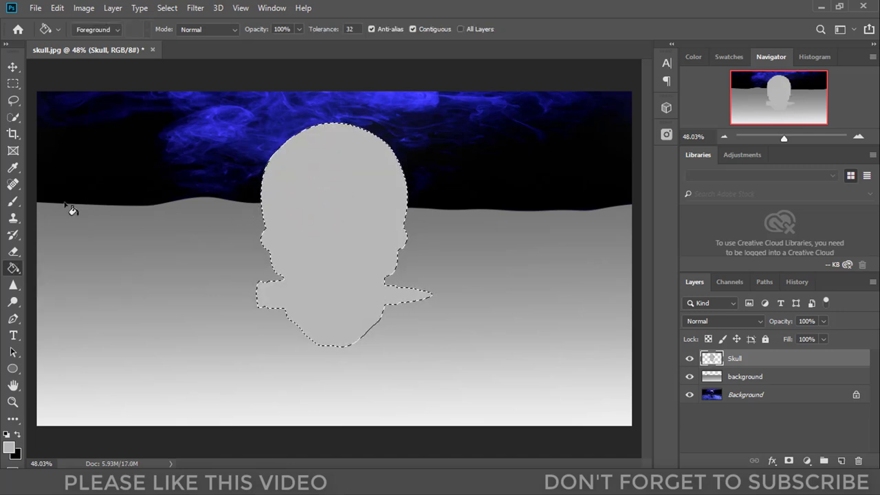
click(13, 83)
click(172, 247)
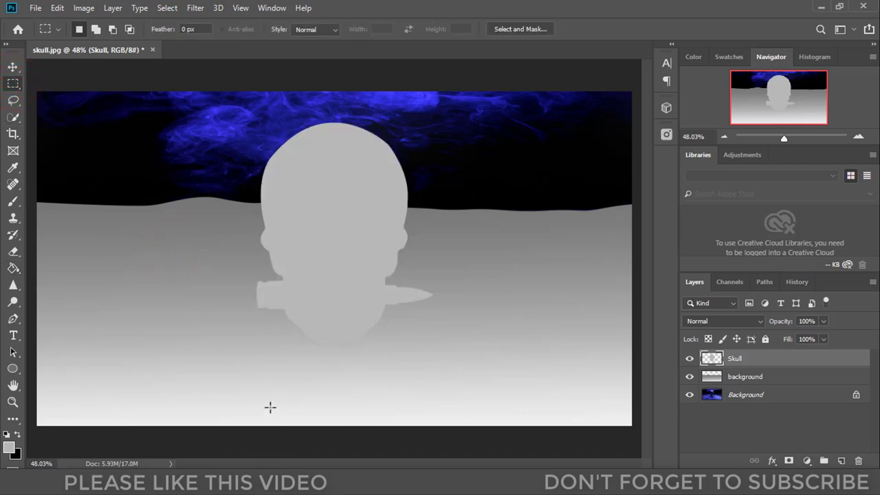
- Lasso-select the smoky sky along the Background photo's top edge, above the skull's crown
click(733, 396)
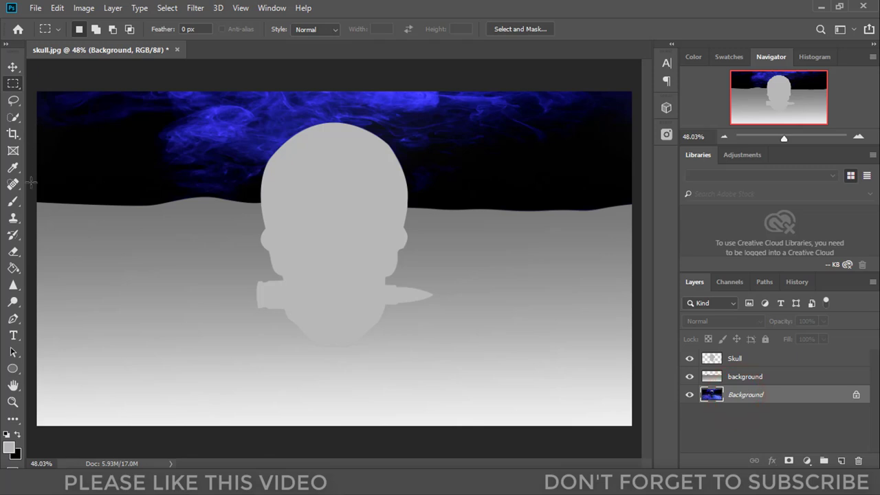
click(13, 100)
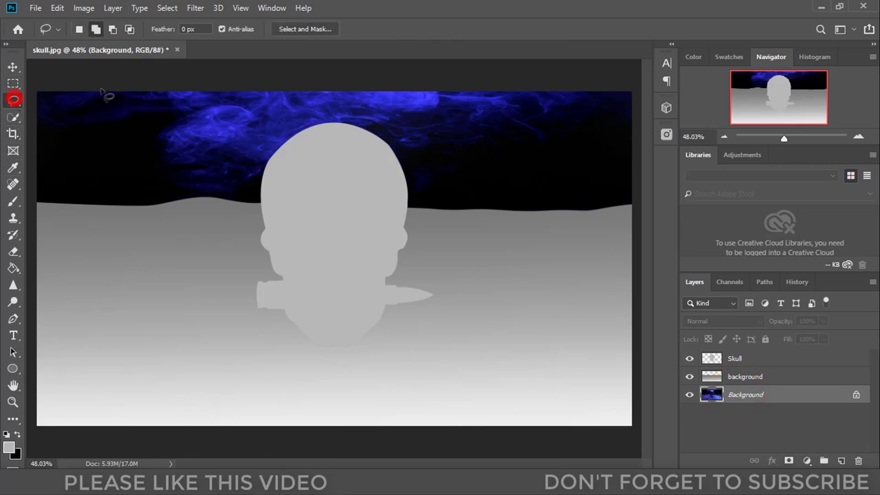
drag(38, 93, 173, 111)
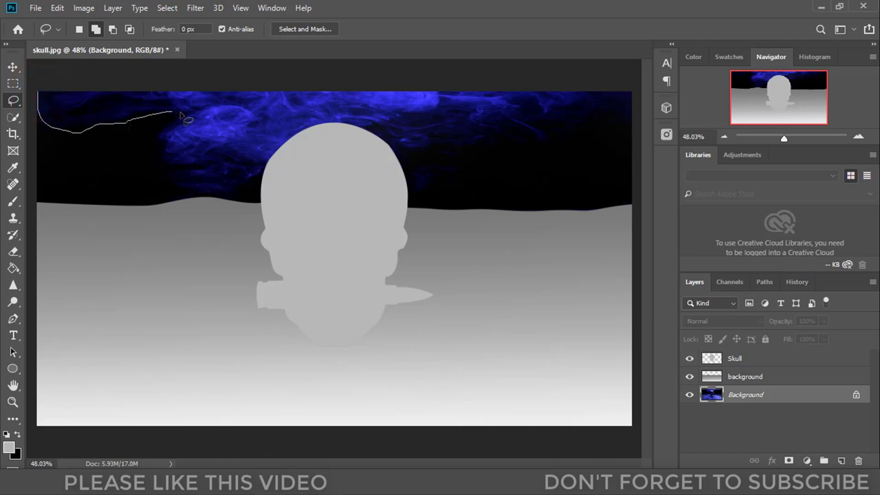
drag(164, 149, 180, 183)
drag(223, 205, 254, 187)
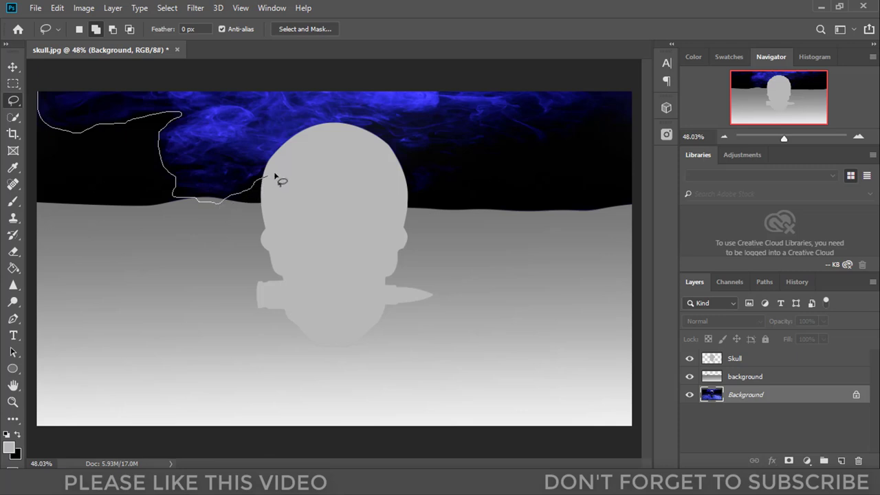
mouse_move(331, 163)
mouse_down()
mouse_move(396, 158)
mouse_move(412, 185)
mouse_move(435, 187)
mouse_move(467, 179)
mouse_move(469, 148)
mouse_move(539, 145)
mouse_move(556, 129)
mouse_move(617, 127)
mouse_up()
mouse_move(646, 100)
mouse_down()
mouse_move(410, 73)
mouse_move(103, 80)
mouse_up()
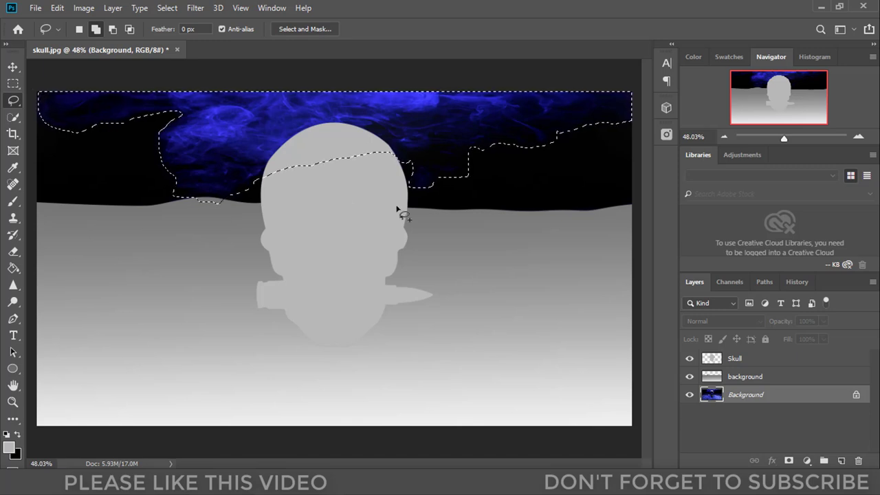
click(781, 379)
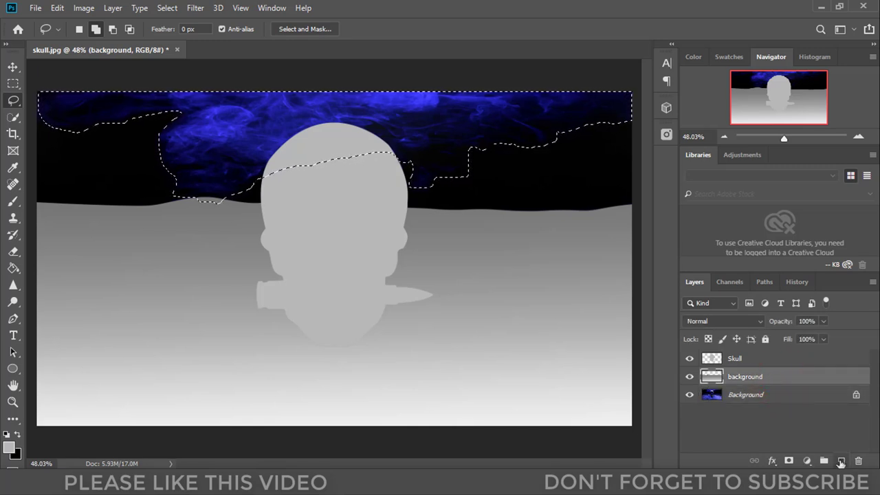
- Add a new empty layer above background named 'smoke'
click(840, 461)
double_click(740, 376)
text(smoke)
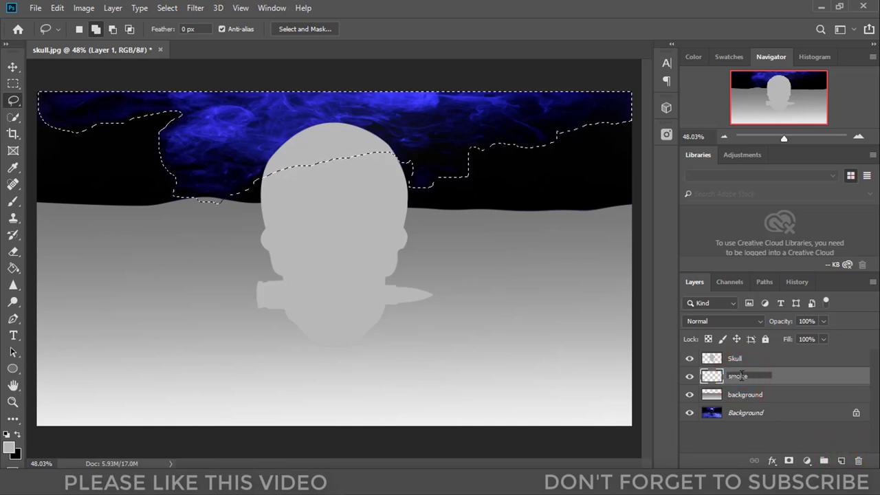
key(Return)
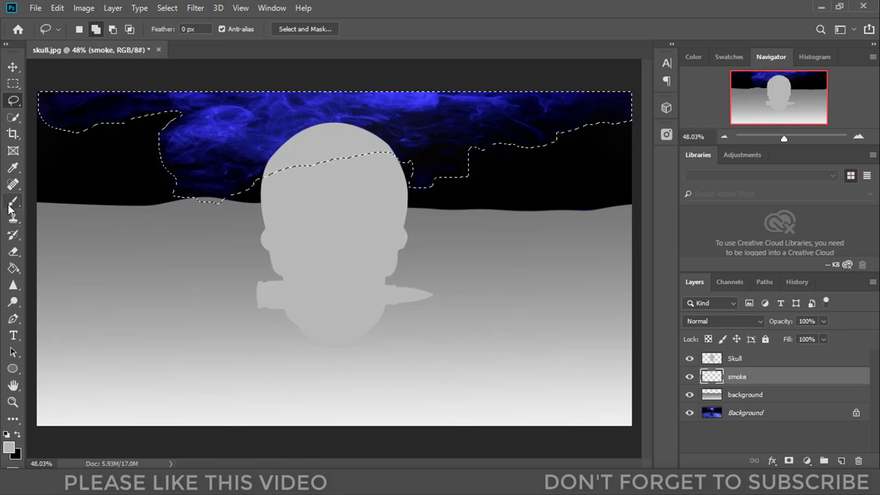
- Set the foreground colour to grey 7b7a7a sampled from the ground, with smoke active
click(13, 169)
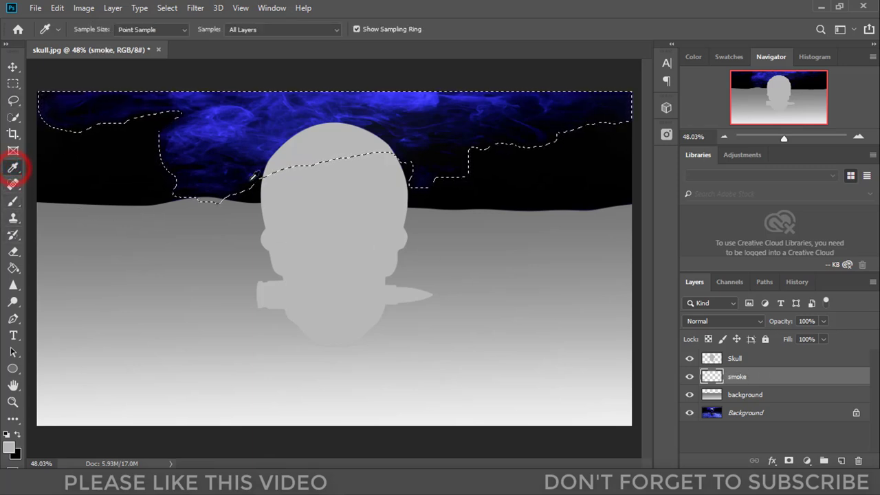
click(756, 394)
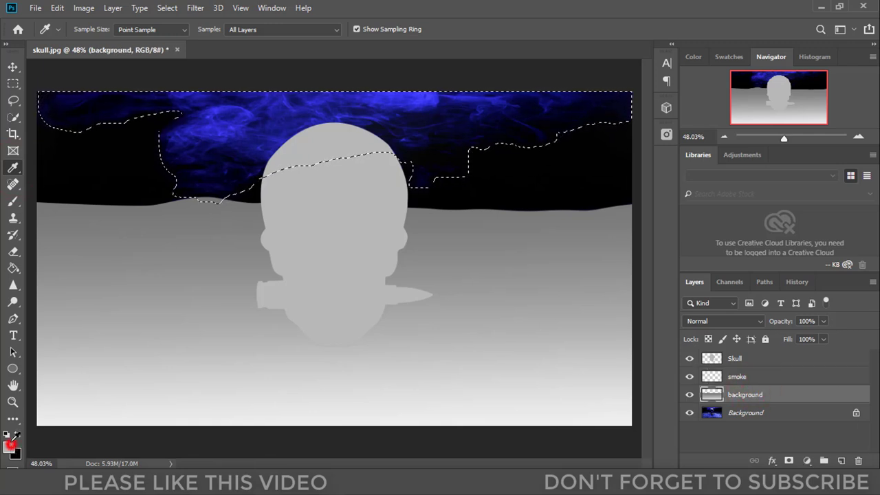
click(10, 445)
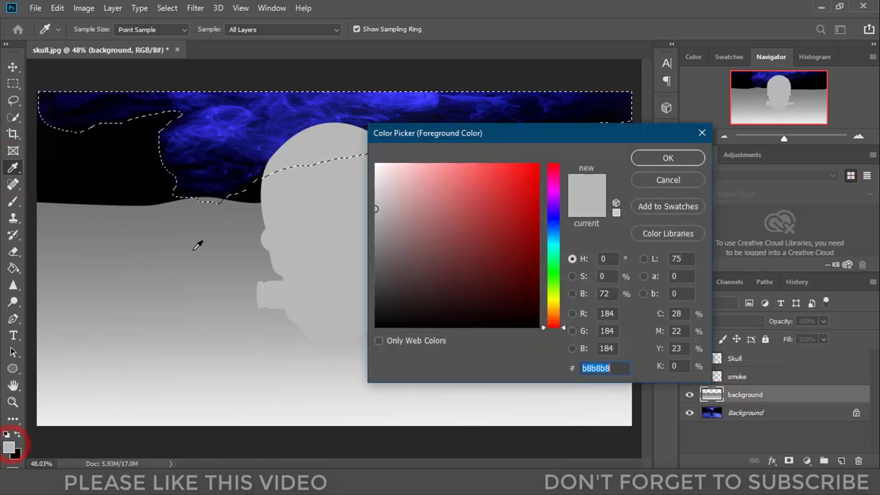
click(226, 218)
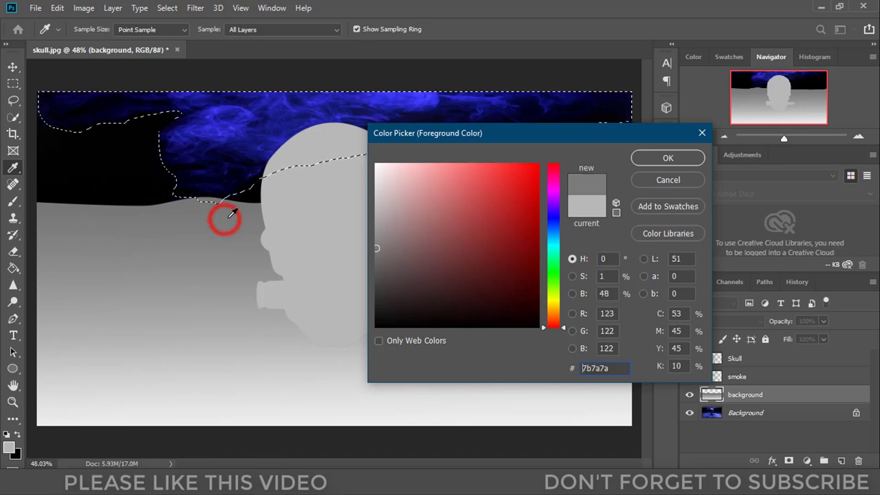
click(685, 158)
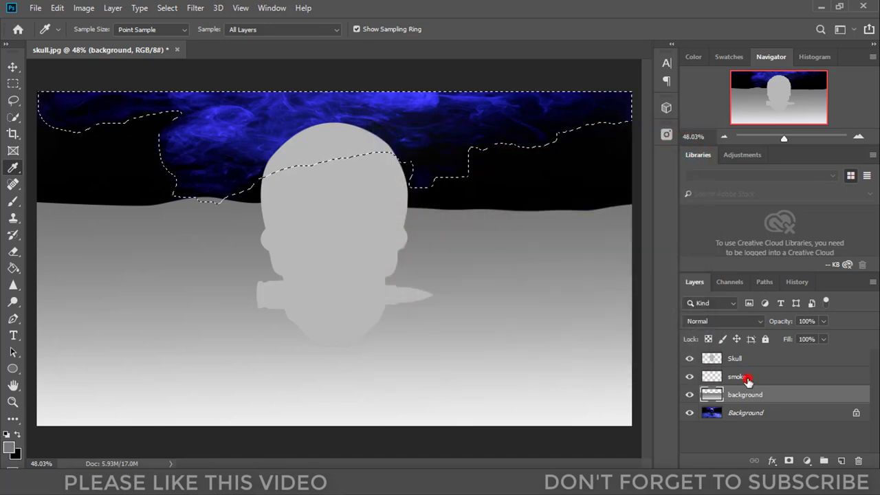
click(748, 380)
- Bucket-fill the sky selection on the smoke layer with grey and lower its opacity to 71%
click(12, 268)
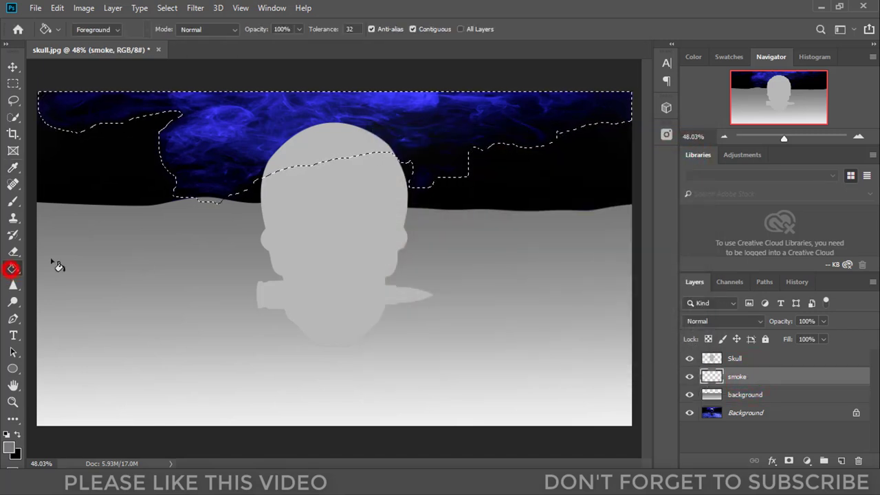
click(219, 124)
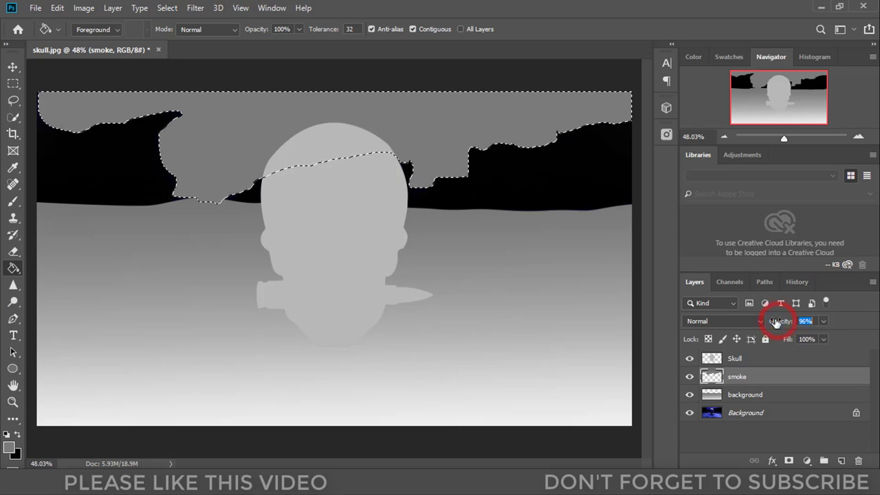
mouse_move(778, 323)
mouse_down()
mouse_move(729, 321)
mouse_move(768, 316)
mouse_up()
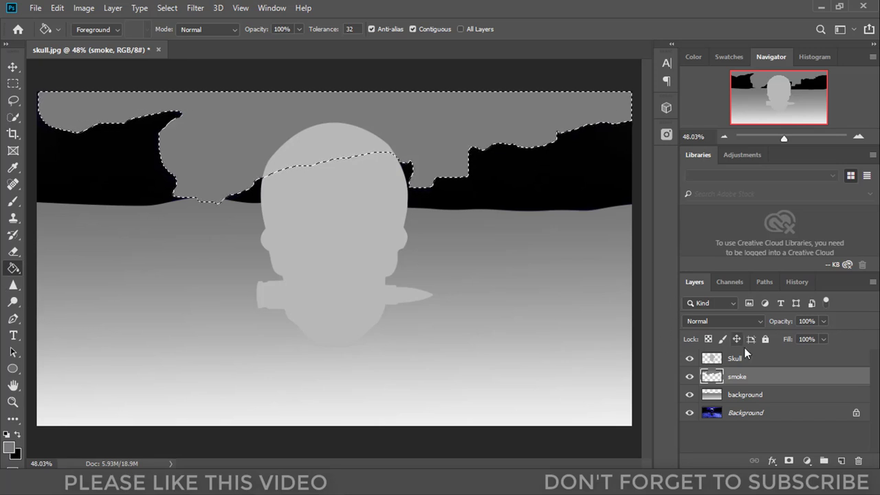
mouse_move(777, 321)
mouse_down()
mouse_move(713, 322)
mouse_move(746, 309)
mouse_move(797, 311)
mouse_move(782, 318)
mouse_up()
- Set the foreground to darker grey 707070 and pick a soft brush of about 115 px
click(9, 447)
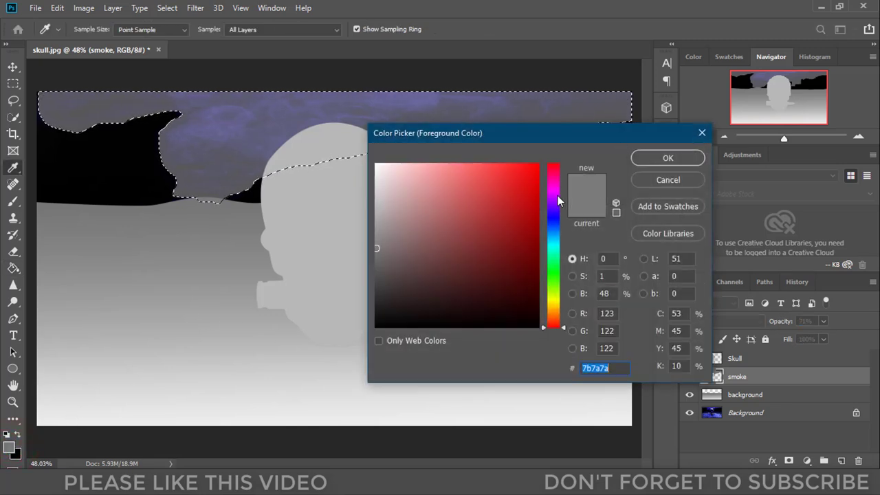
click(378, 247)
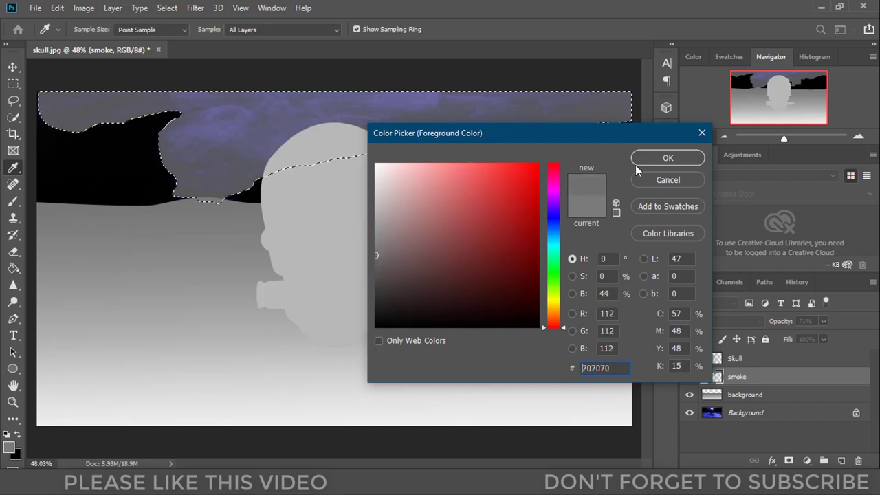
click(667, 157)
click(14, 199)
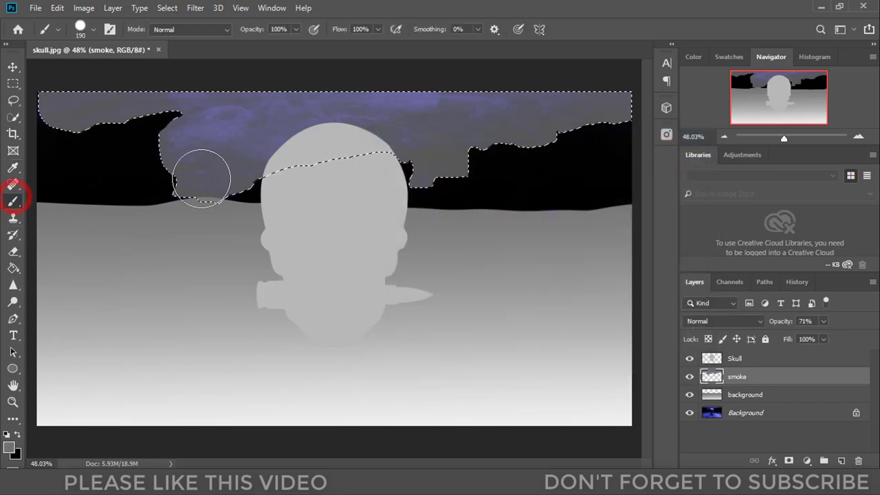
drag(205, 174, 231, 93)
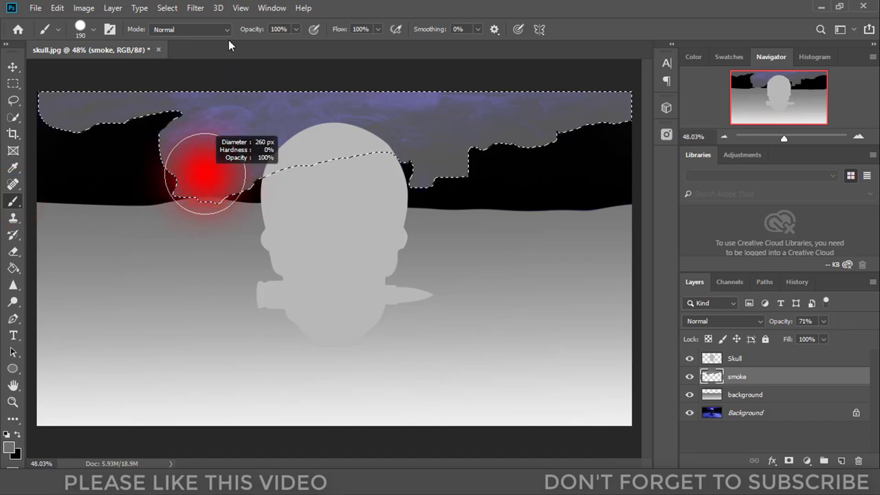
drag(226, 45, 215, 42)
right_click(216, 142)
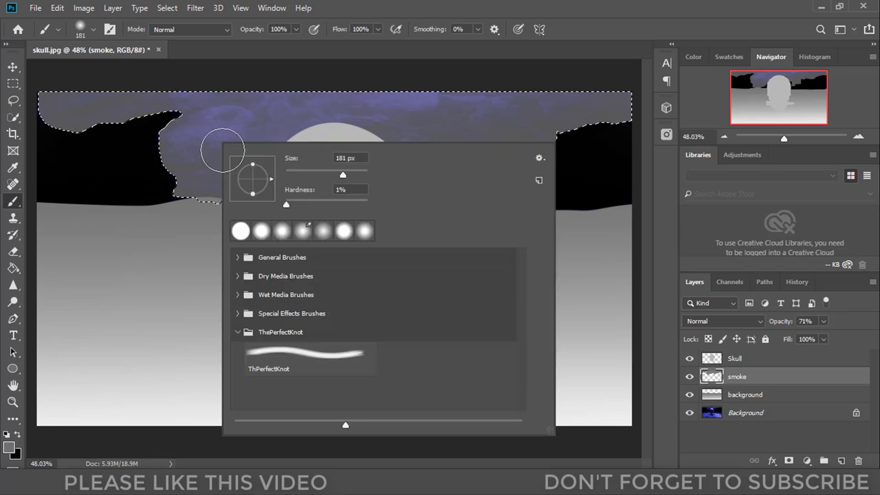
click(588, 14)
drag(479, 160, 470, 167)
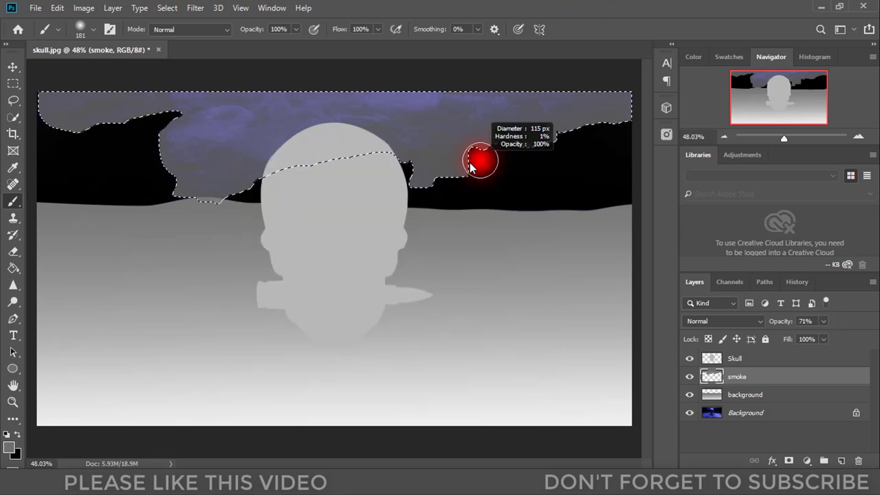
- Paint soft grey dabs across the smoke area and restore the smoke layer to 100% opacity
click(413, 155)
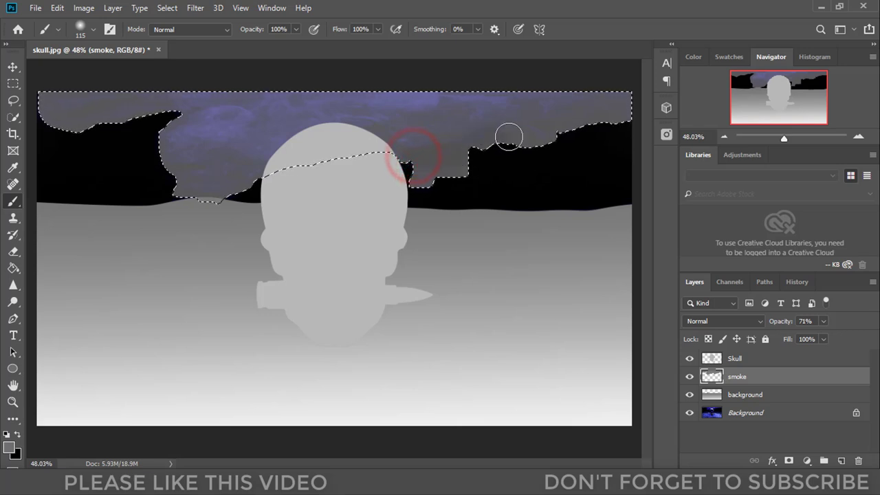
click(434, 176)
click(234, 180)
click(125, 120)
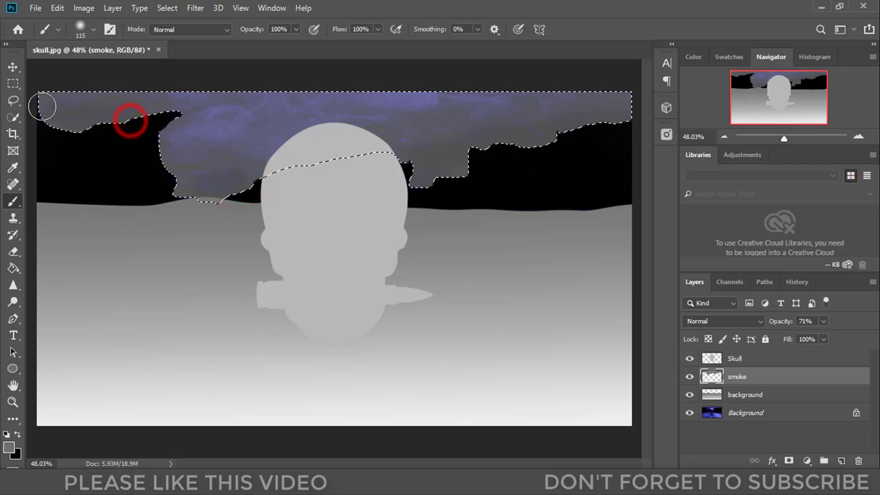
click(164, 110)
click(237, 174)
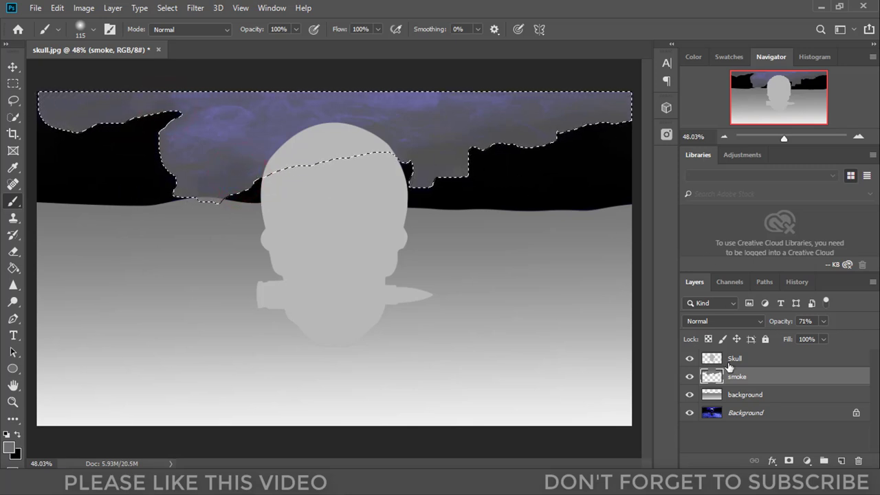
drag(778, 322, 877, 320)
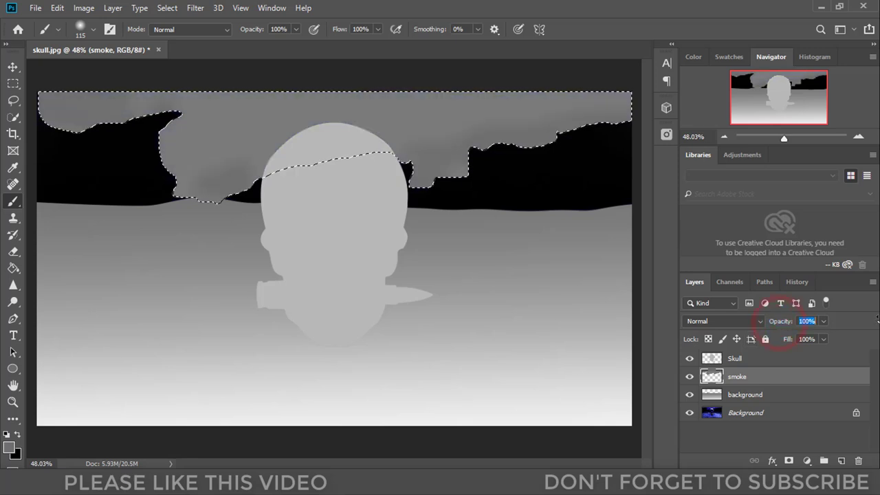
click(512, 131)
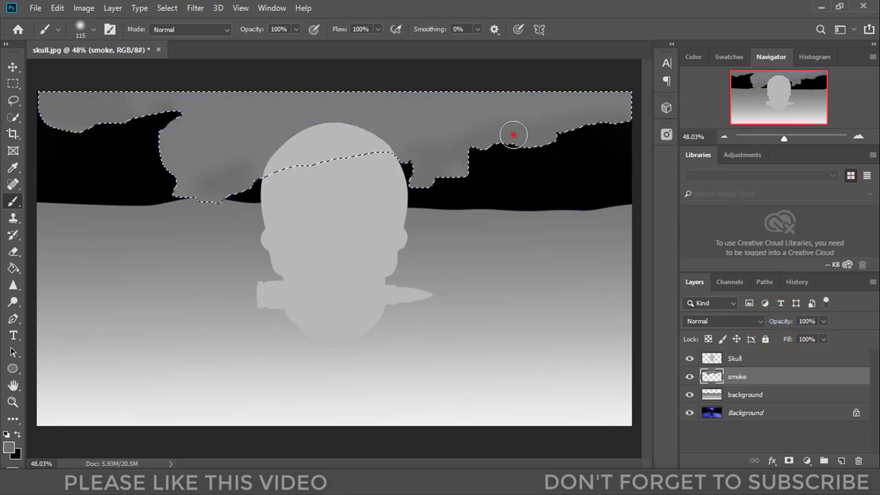
click(467, 146)
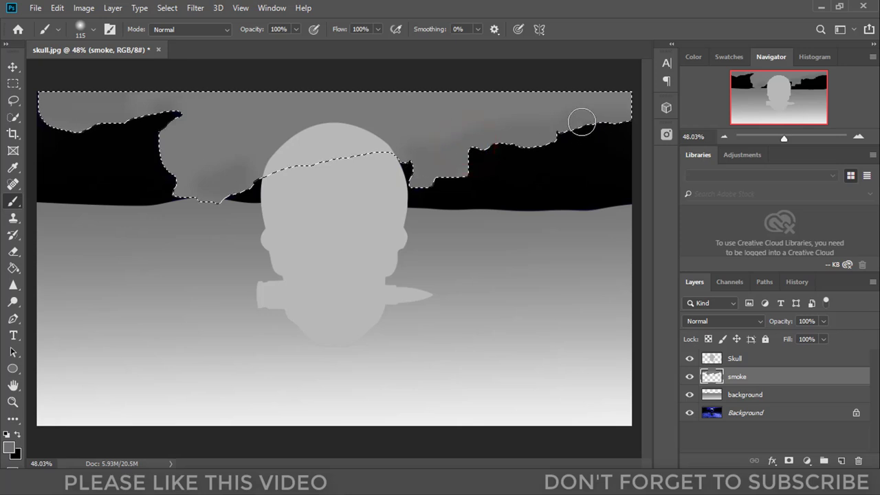
click(222, 182)
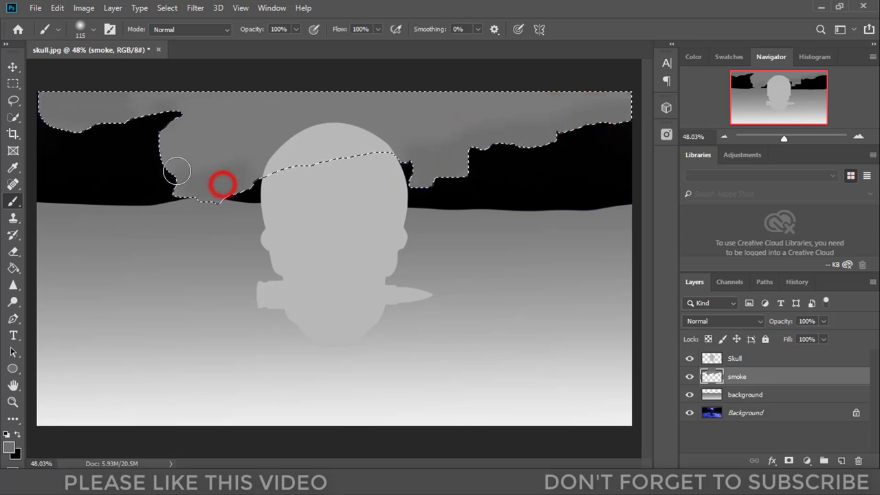
click(108, 117)
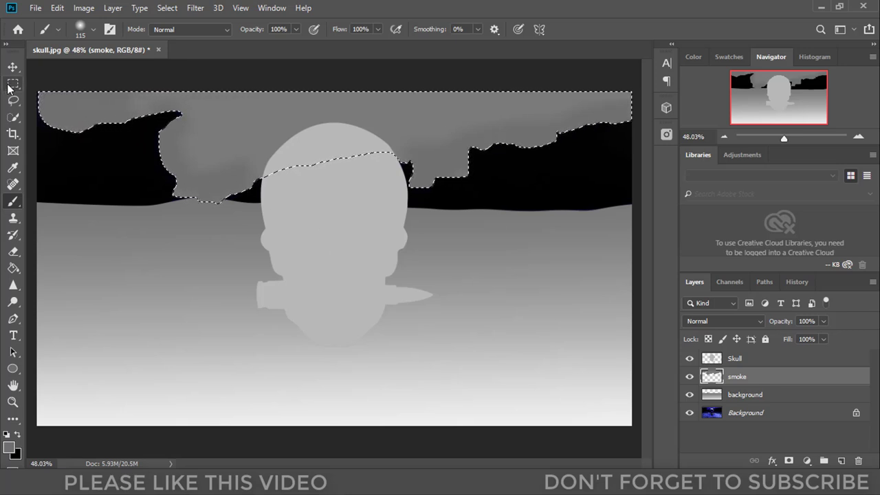
click(13, 82)
- Deselect, then apply a 2.2-pixel Gaussian Blur to the smoke layer
click(195, 237)
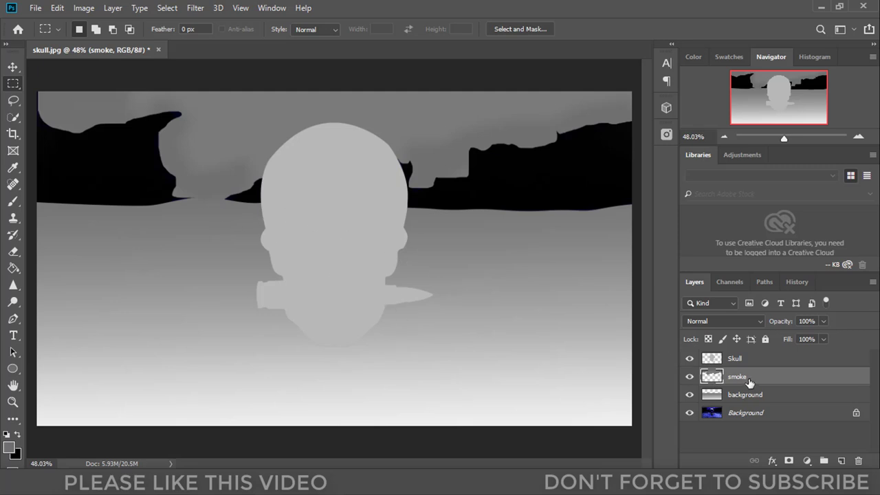
click(196, 9)
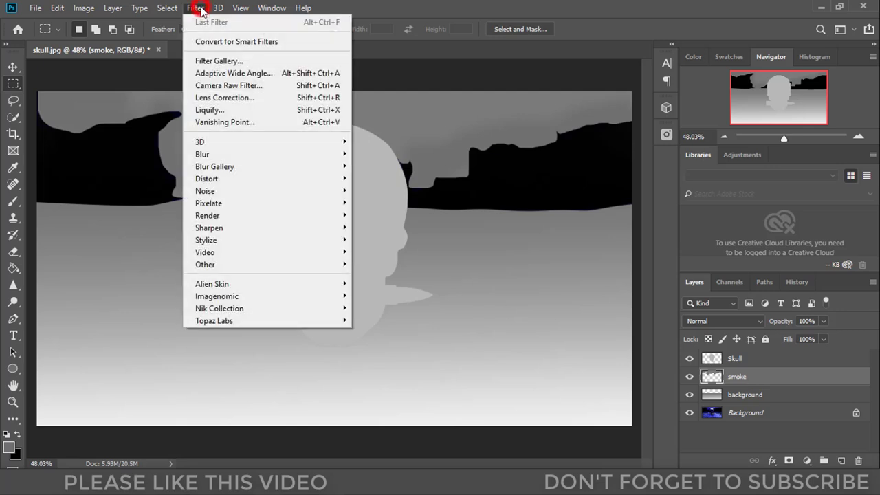
click(267, 152)
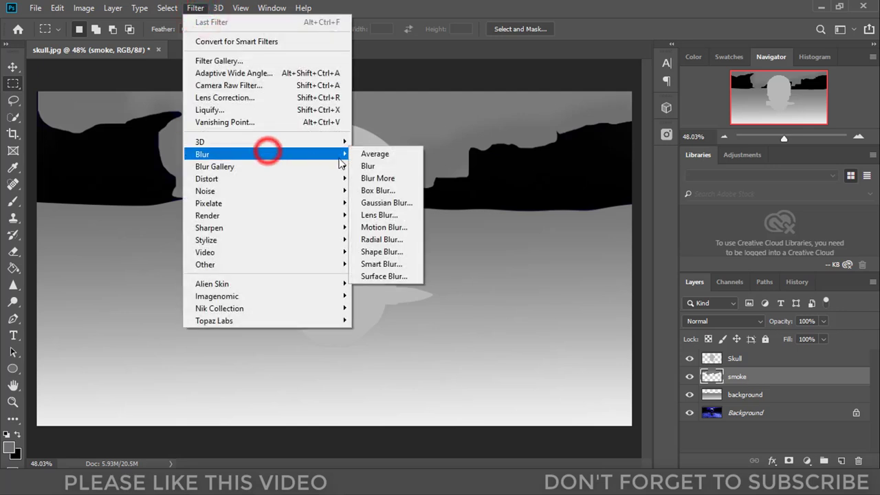
click(385, 199)
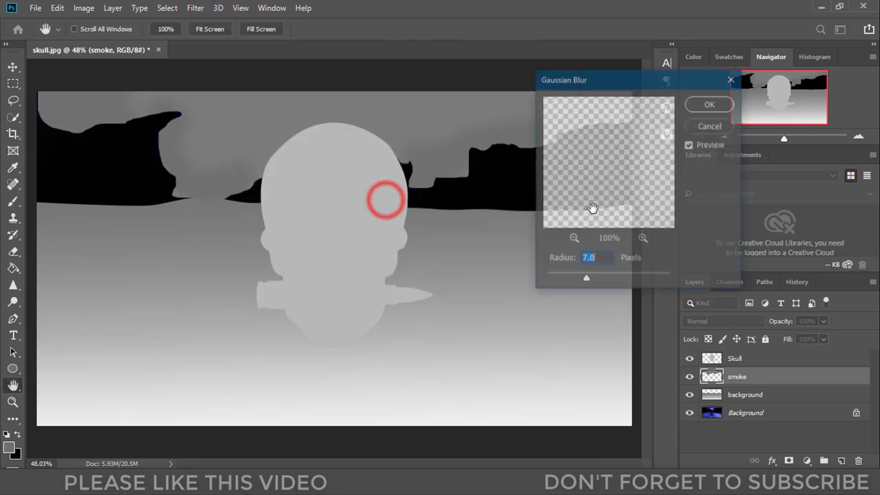
click(566, 278)
drag(548, 276, 557, 282)
click(711, 105)
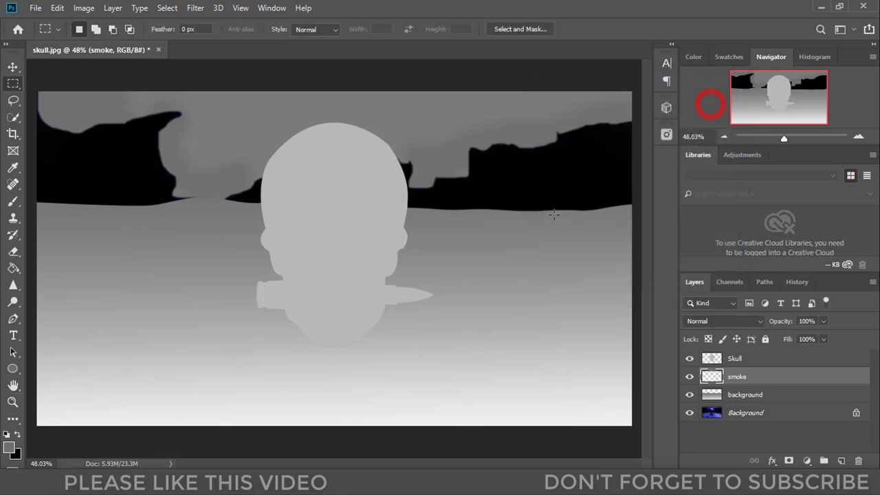
click(775, 359)
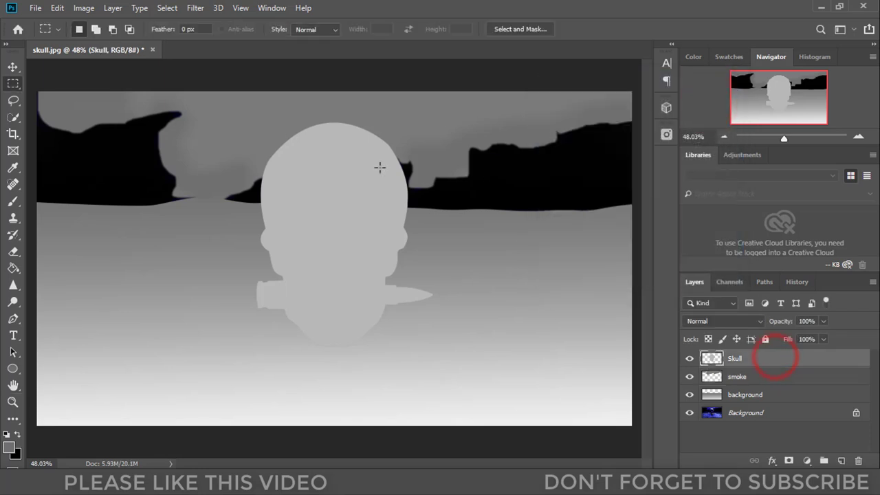
- Run Gaussian Blur on the Skull layer with a 0.6-pixel radius
click(196, 9)
mouse_move(261, 154)
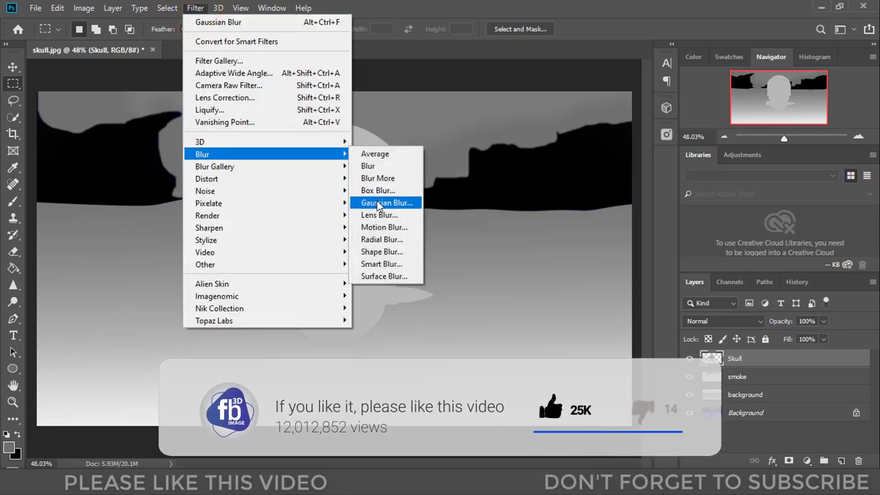
click(382, 202)
drag(560, 280, 549, 281)
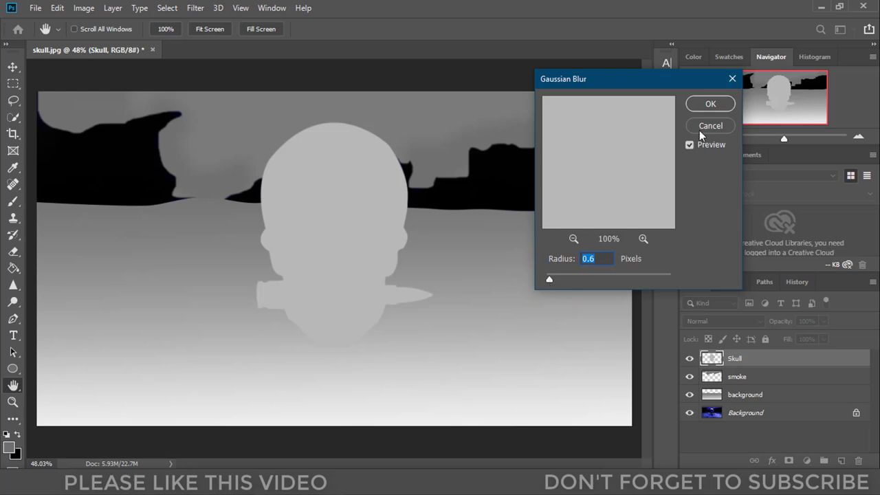
click(708, 105)
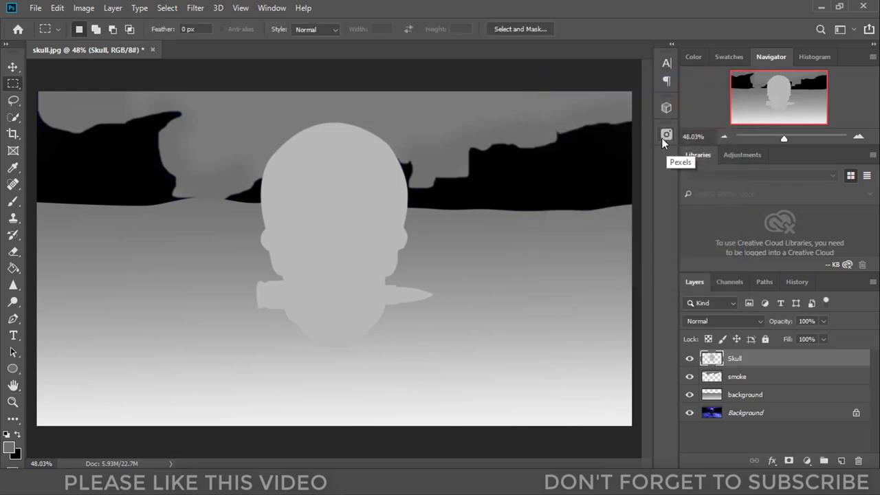
- Add a new empty layer named 'back' just above Background
click(788, 412)
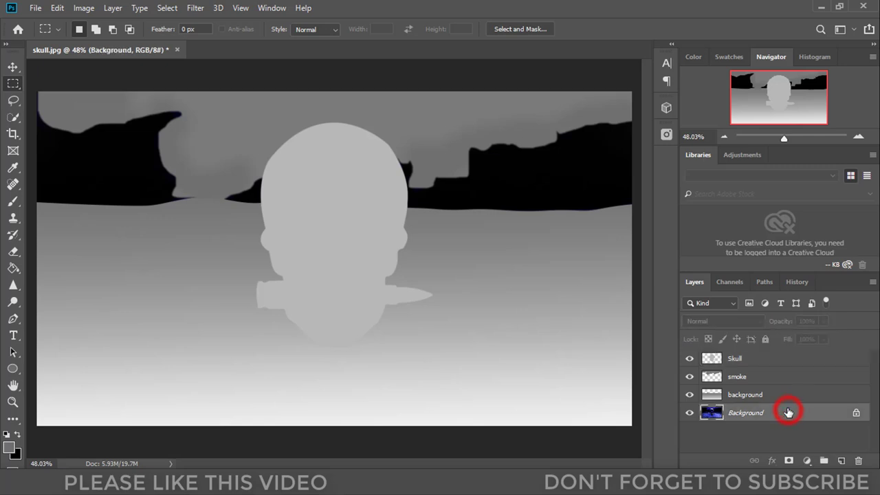
click(840, 461)
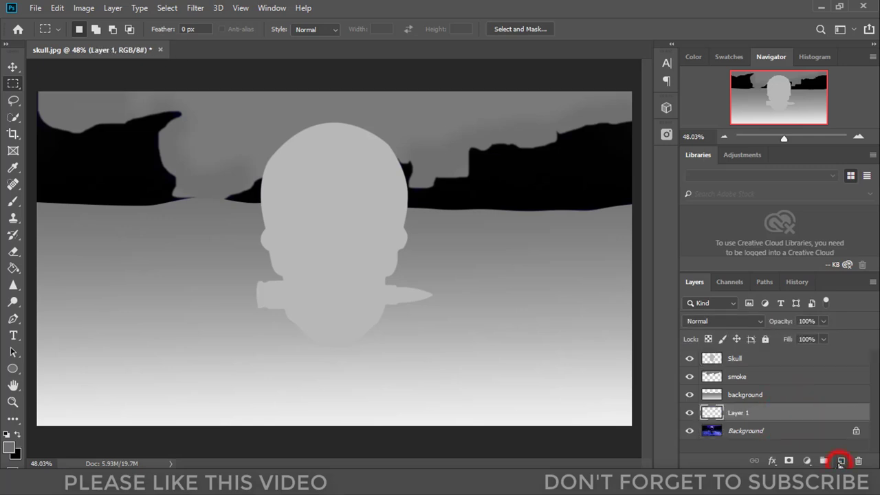
double_click(738, 415)
text(back)
key(Return)
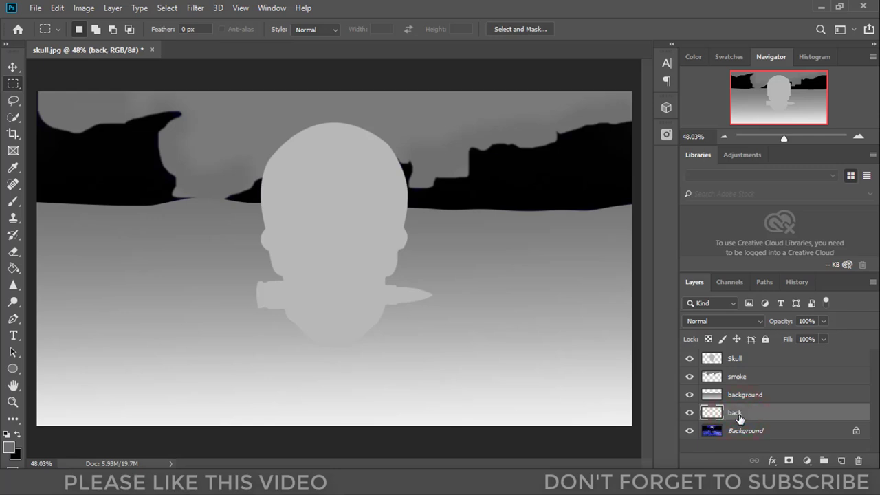
- Set the foreground colour to a dark grey sampled from the canvas and darkened
click(9, 448)
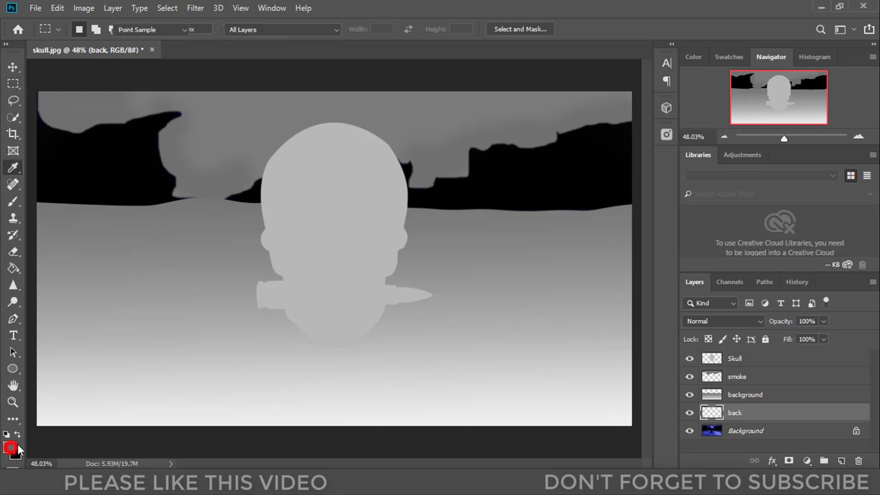
click(175, 185)
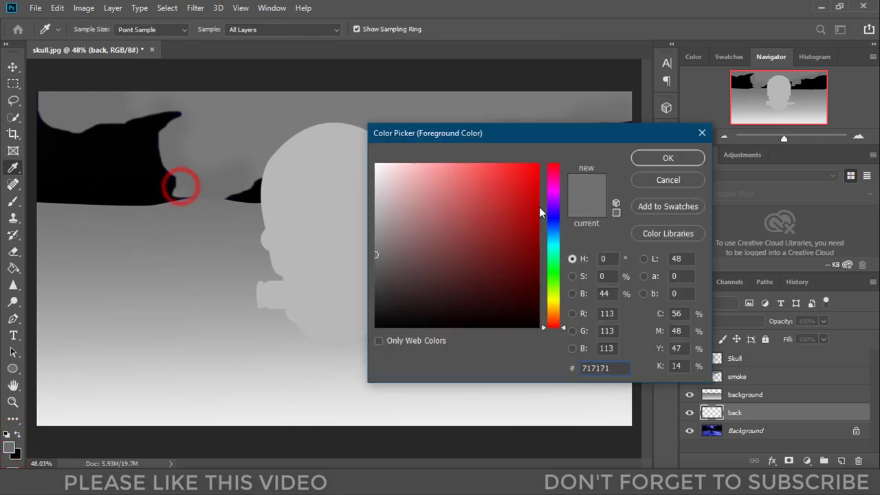
drag(376, 256, 364, 277)
click(653, 157)
- Bucket-fill the black sky on the back layer with dark grey, refill slightly lighter, then hide it
key(m)
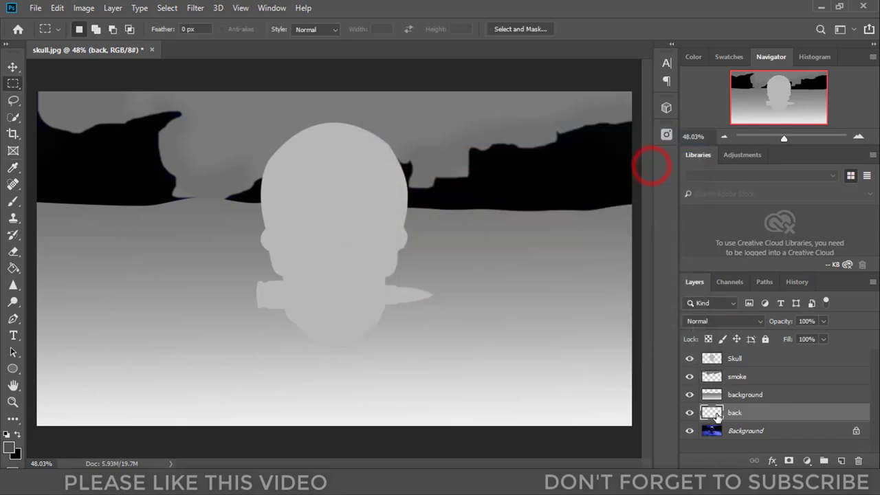
click(13, 268)
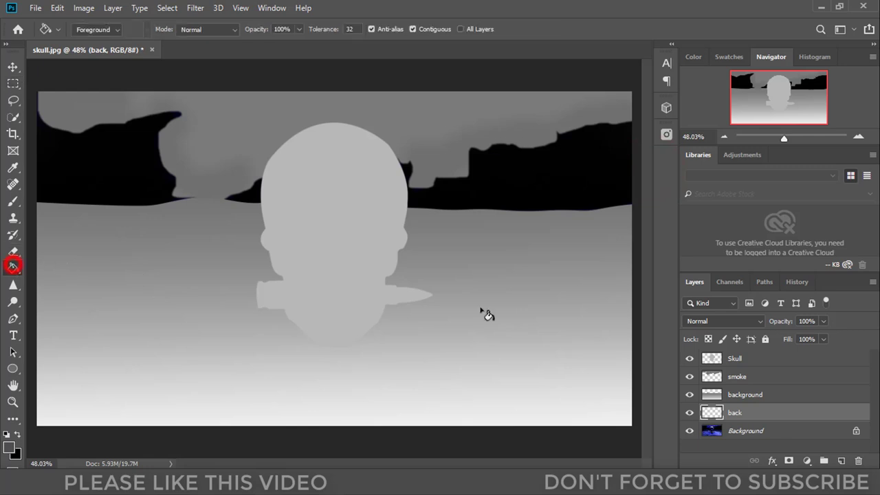
click(136, 171)
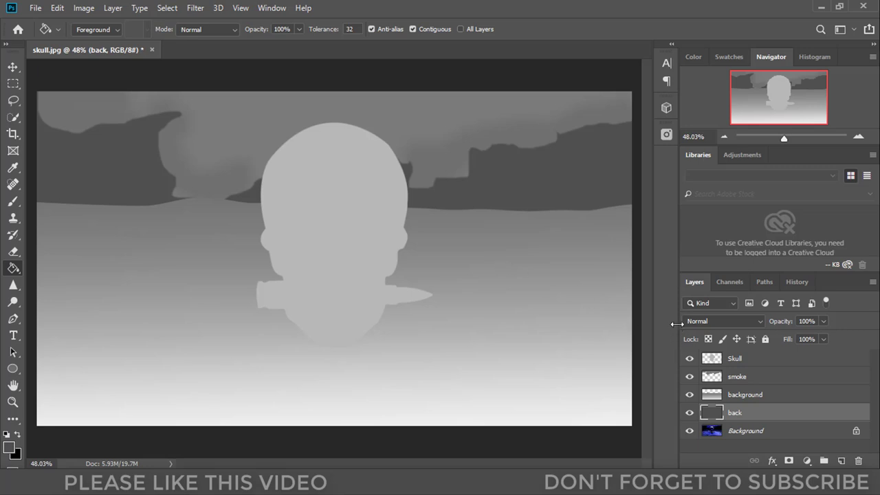
click(9, 448)
drag(376, 277, 369, 274)
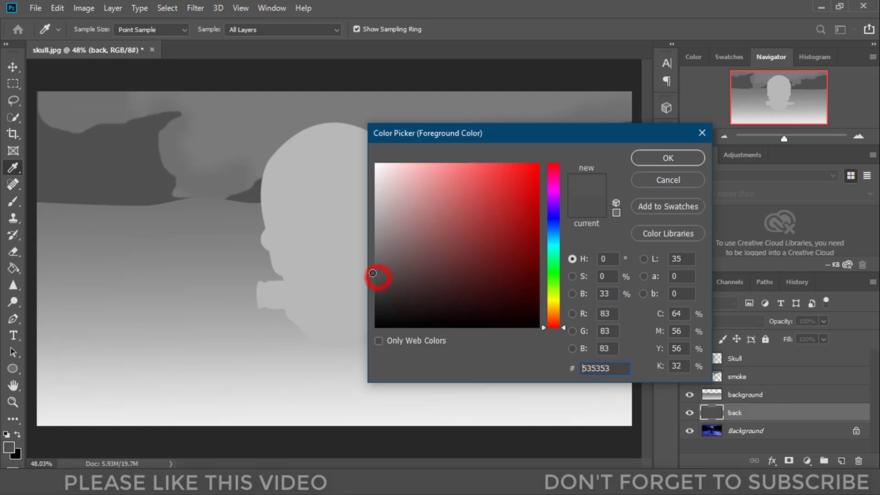
click(666, 158)
click(92, 162)
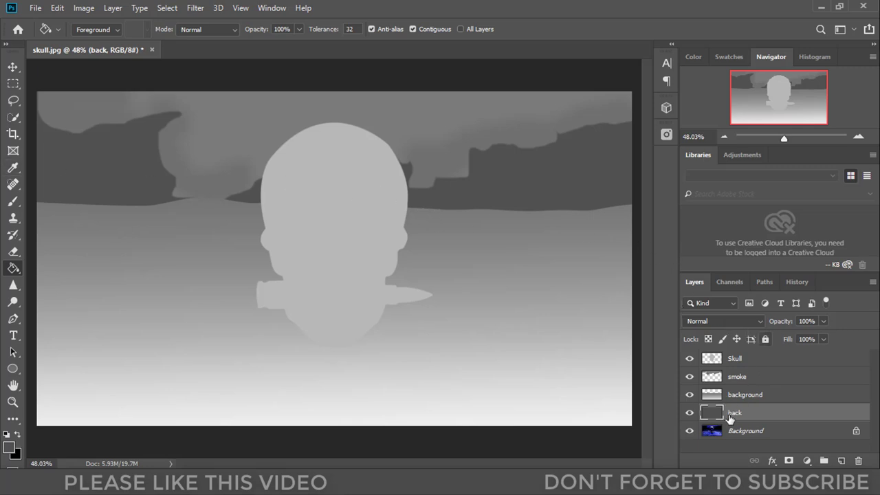
click(770, 363)
- Set foreground grey to 959595, drop Skull opacity to 44%, and hide the background layer
click(689, 413)
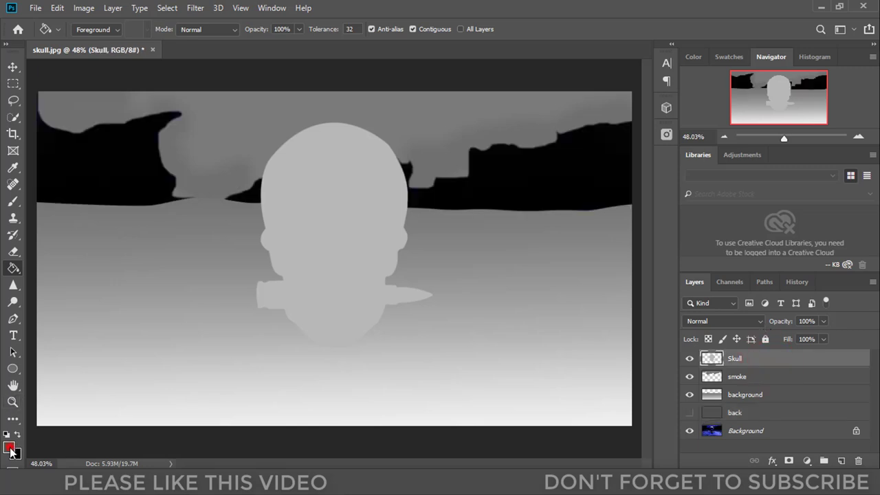
click(9, 448)
click(314, 215)
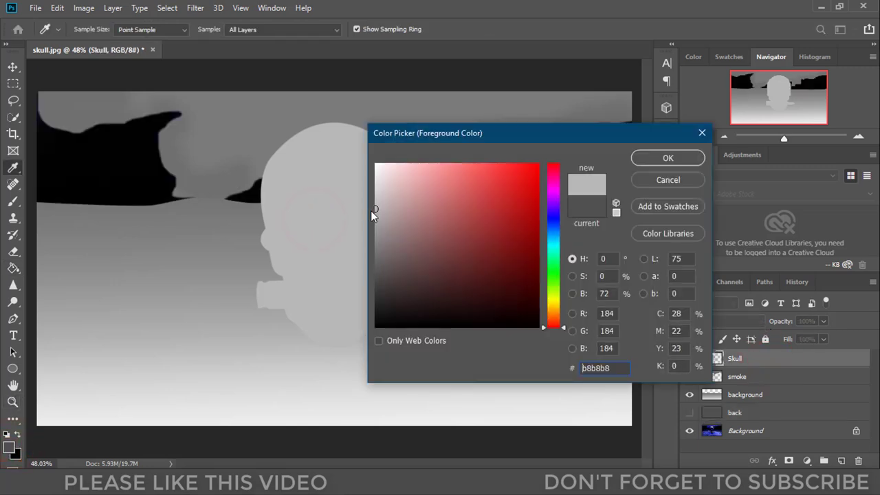
click(376, 210)
drag(375, 210, 374, 226)
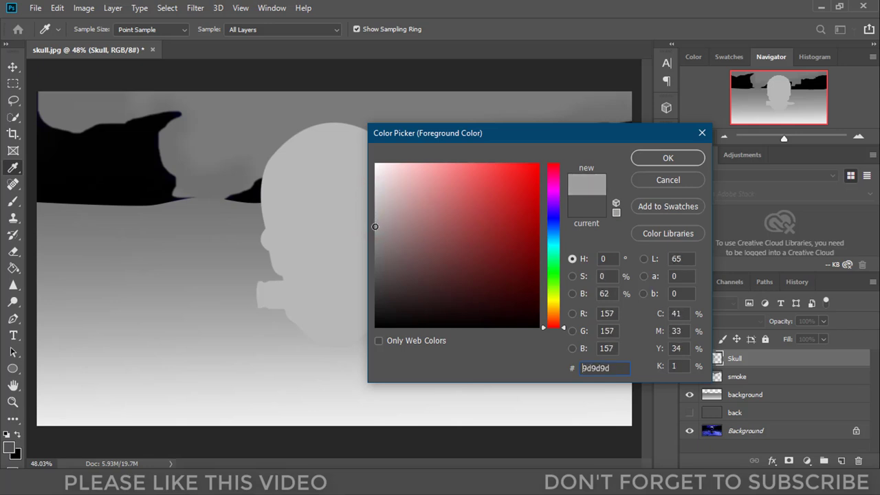
drag(374, 226, 376, 232)
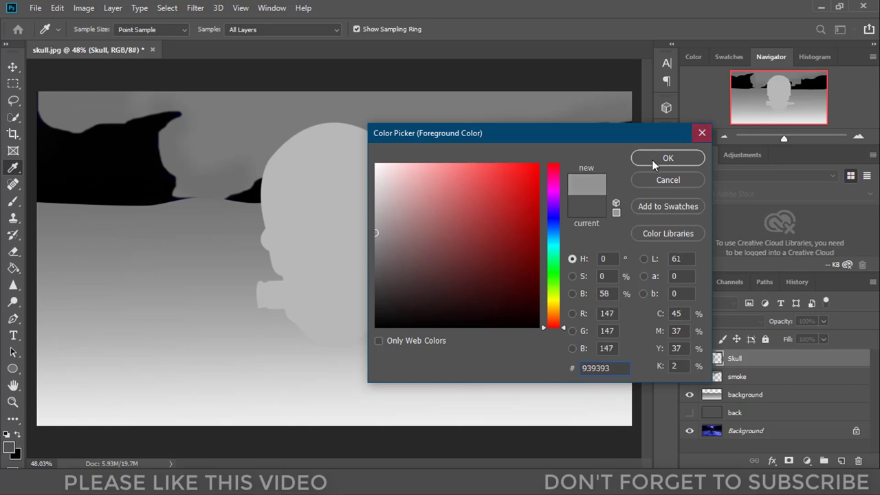
click(374, 230)
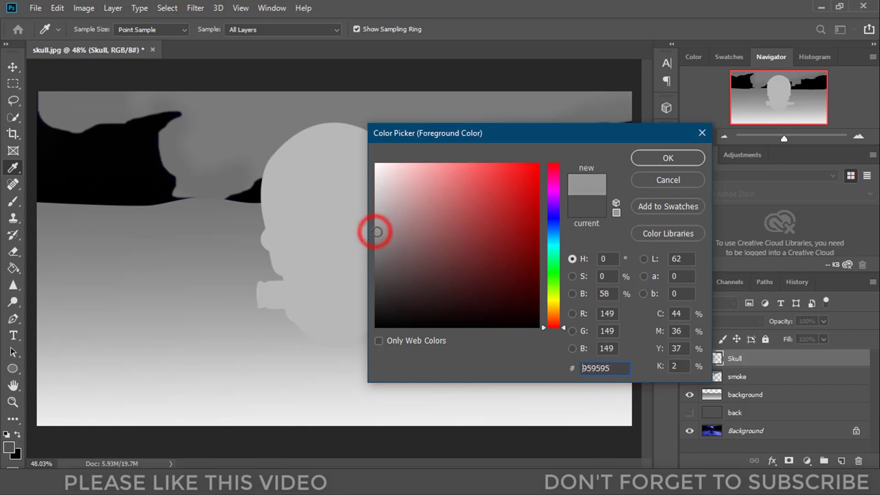
click(656, 159)
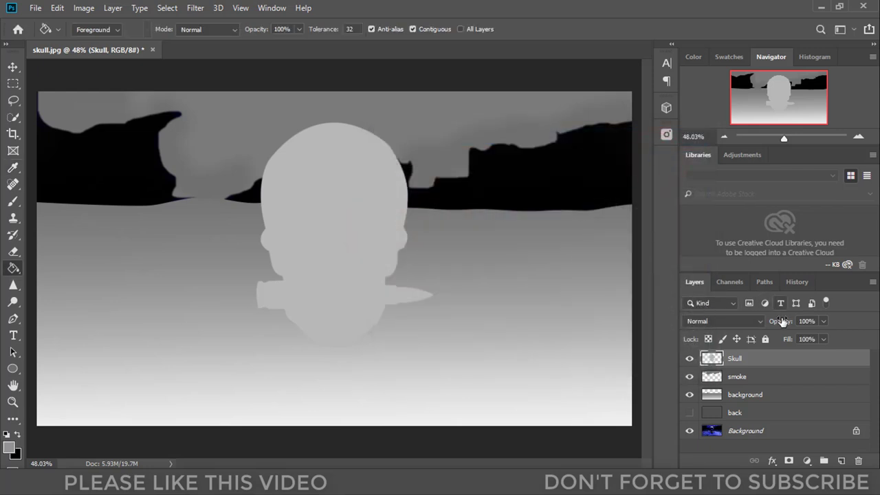
mouse_move(781, 321)
mouse_down()
mouse_move(747, 321)
mouse_move(770, 328)
mouse_up()
click(688, 398)
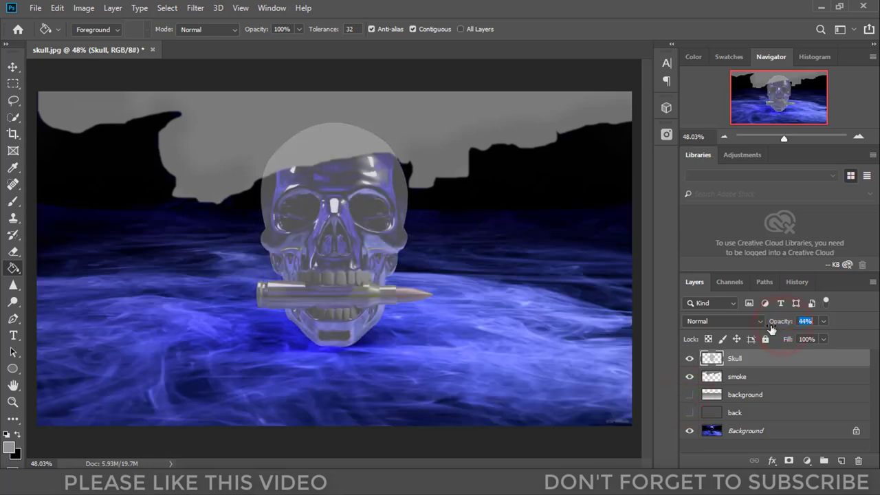
- Load the Skull outline as a selection and begin brushing grey at its top-left
click(12, 201)
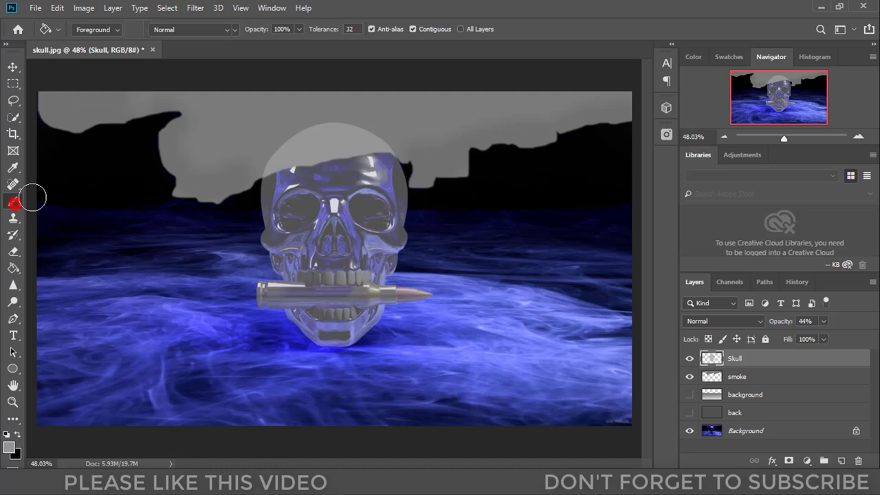
ctrl+click(714, 358)
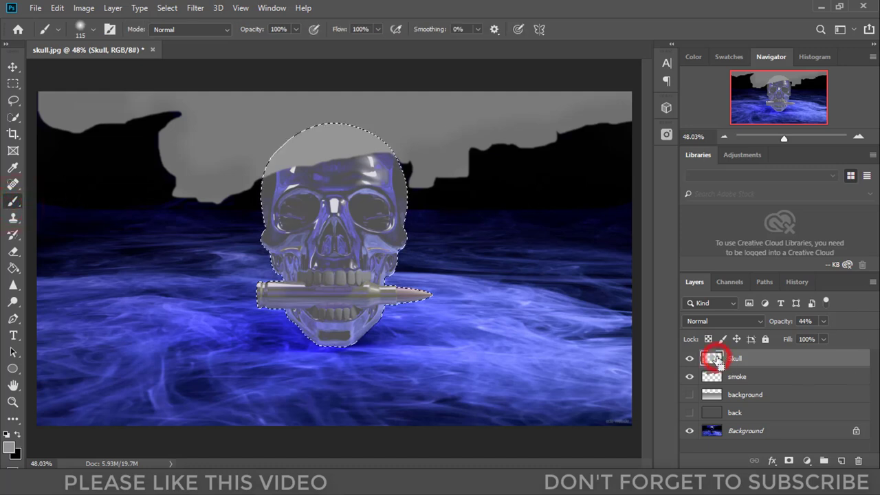
click(260, 167)
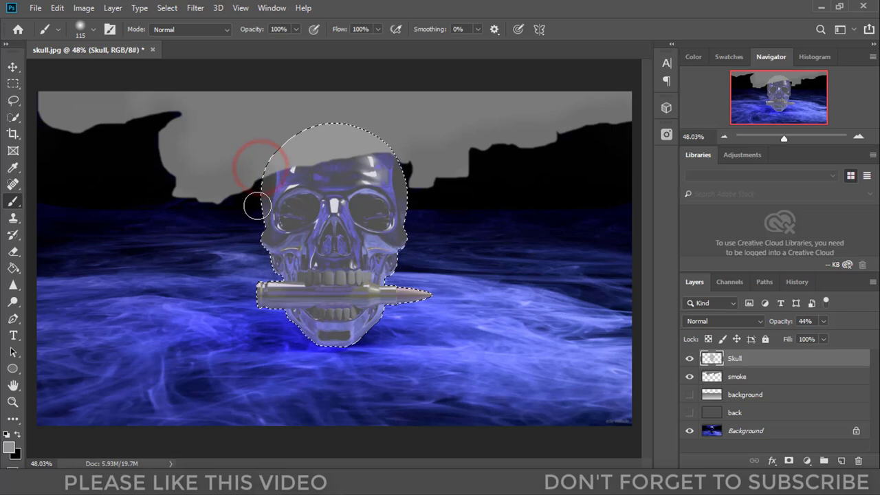
alt+right_click(281, 226)
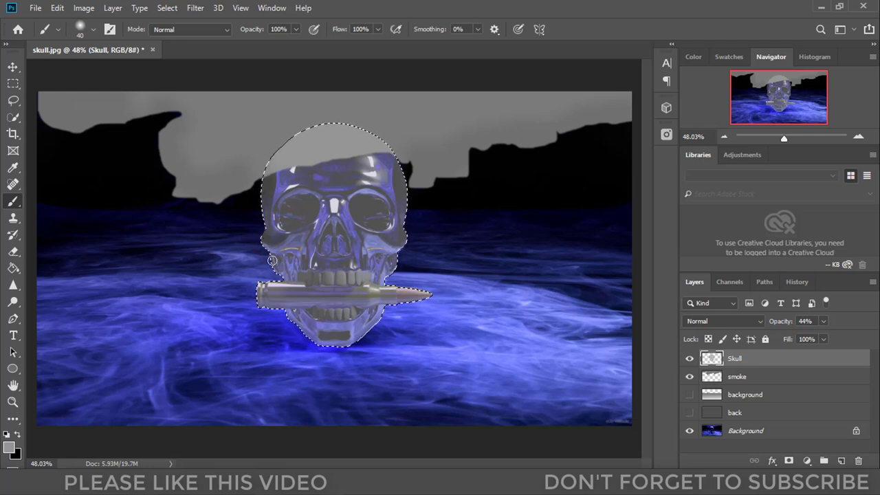
- Brush grey along the skull's jaw, cheeks and left edge, then restore Skull opacity to 100%
click(396, 258)
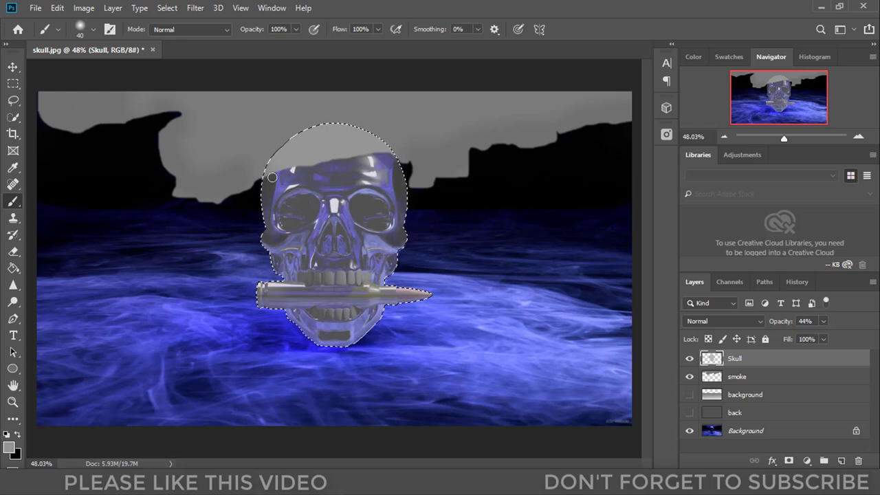
drag(264, 200, 268, 218)
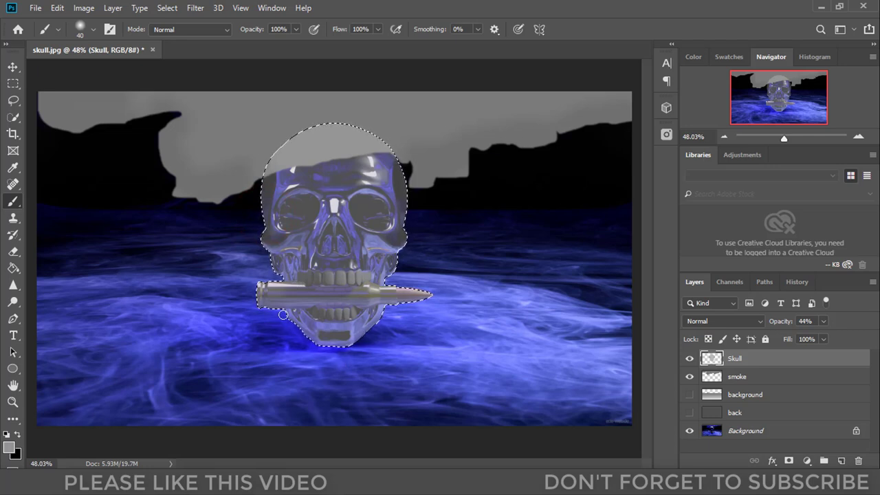
drag(287, 313, 281, 310)
drag(383, 318, 389, 294)
drag(398, 259, 390, 276)
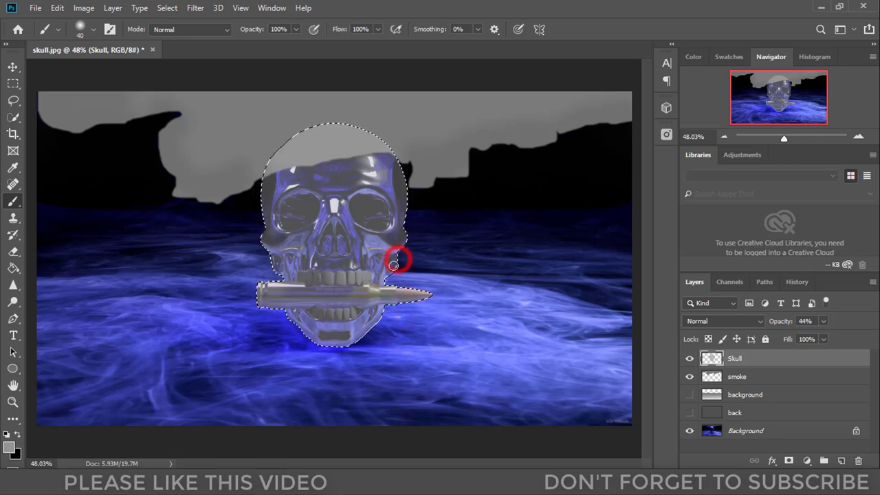
click(272, 263)
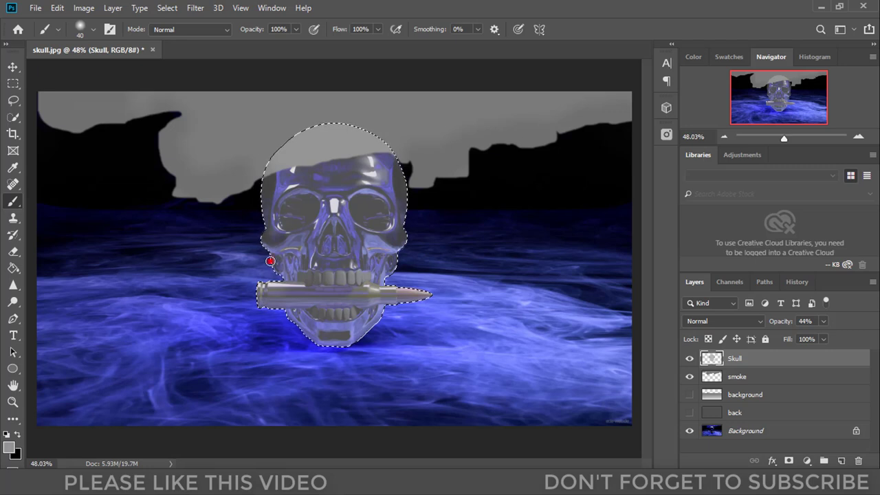
drag(781, 324, 833, 325)
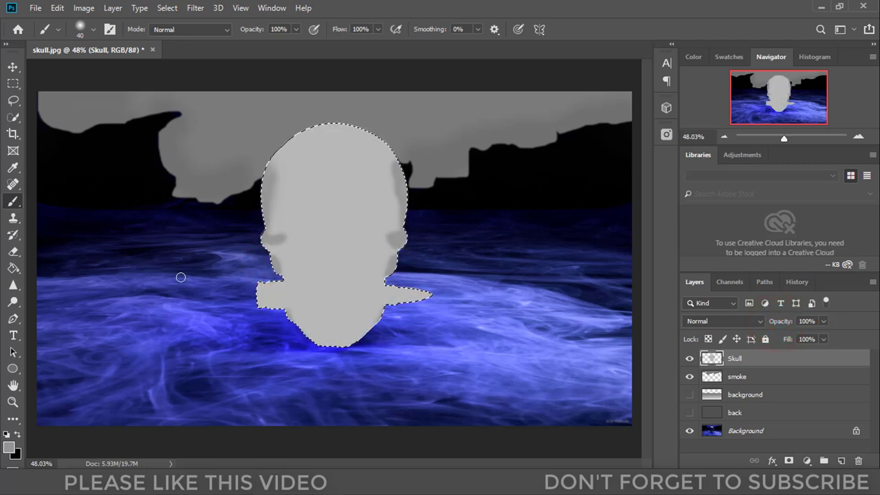
- Set the foreground colour to grey b0afaf, sampled from the skull and slightly darkened
click(11, 448)
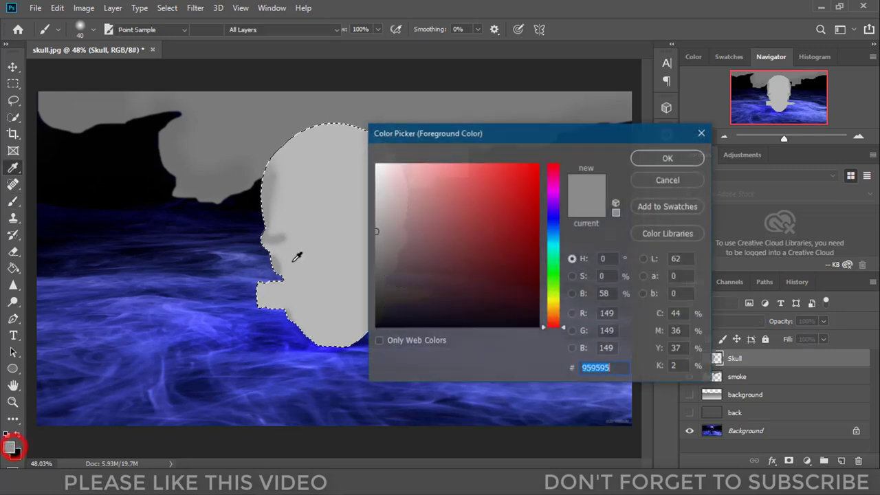
click(313, 202)
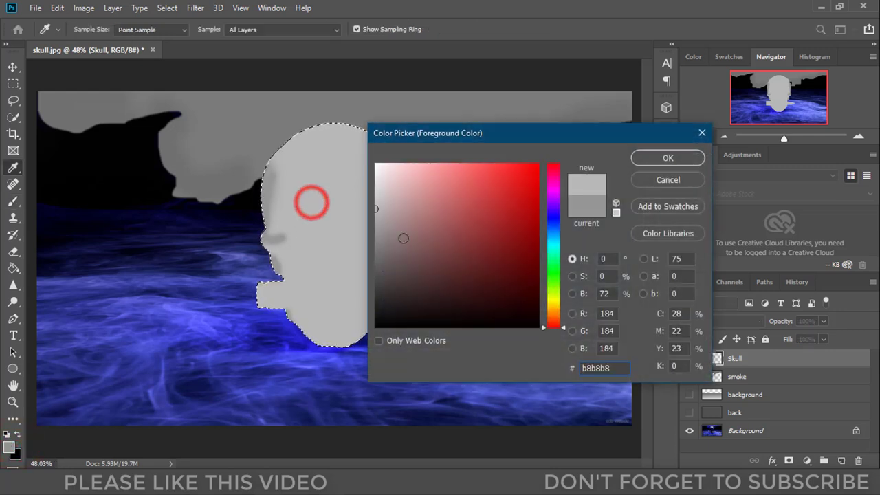
click(376, 218)
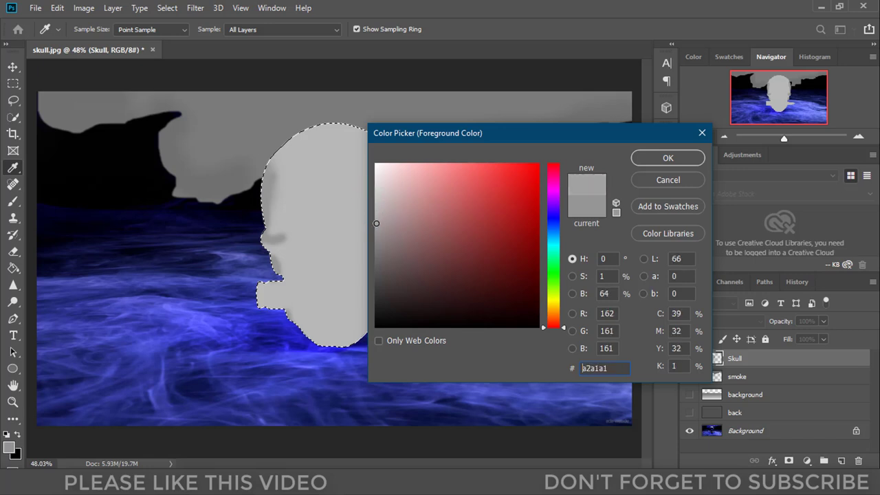
drag(375, 224, 376, 228)
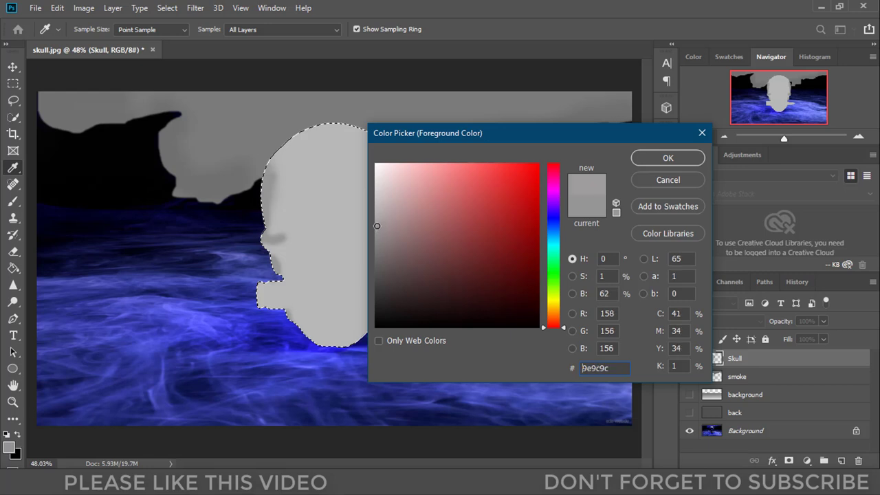
click(333, 203)
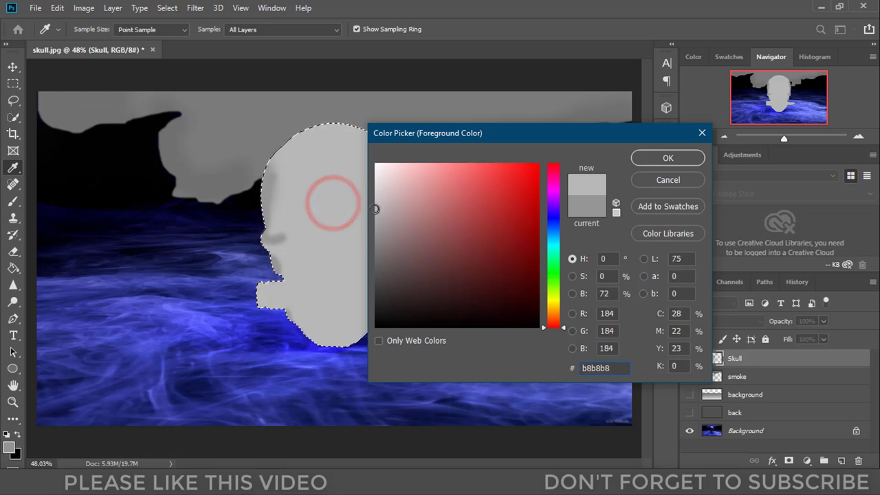
drag(376, 209, 375, 215)
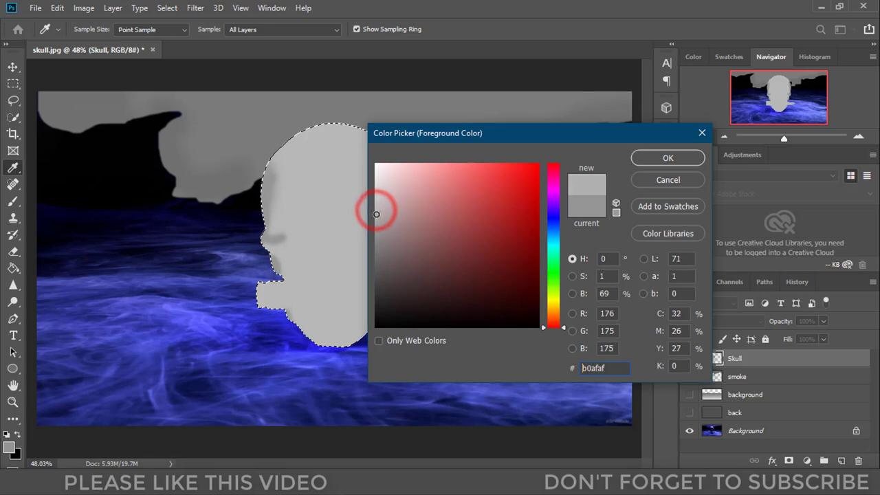
click(639, 159)
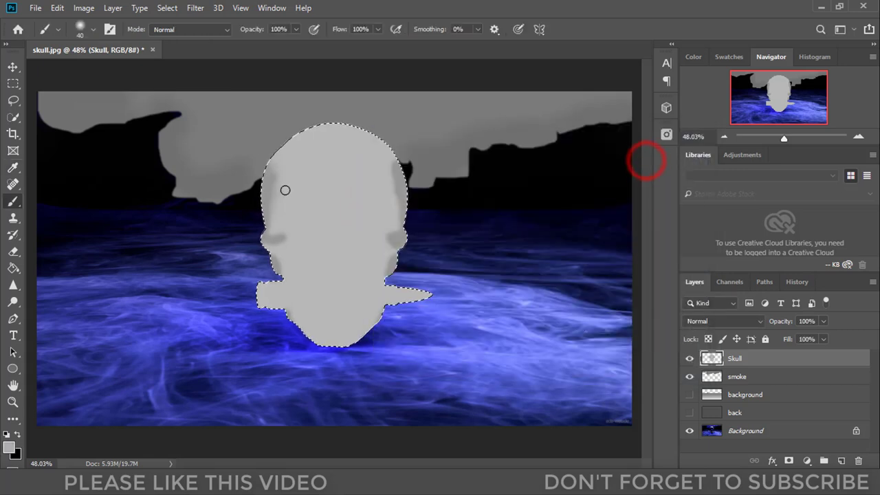
- Enlarge the brush to 69 and paint grey along the skull's left, upper-right and right-cheek edges
mouse_move(284, 184)
mouse_down()
mouse_move(296, 184)
mouse_move(267, 197)
mouse_up()
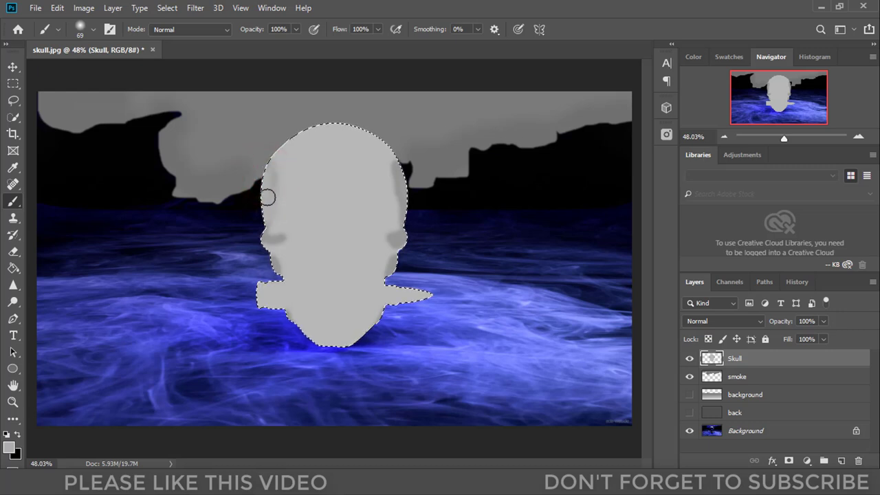
drag(266, 240, 275, 269)
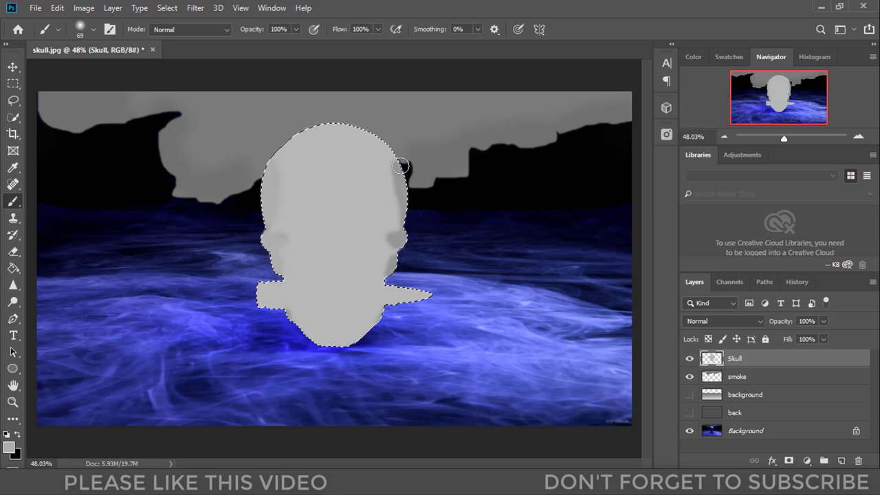
drag(397, 158, 399, 166)
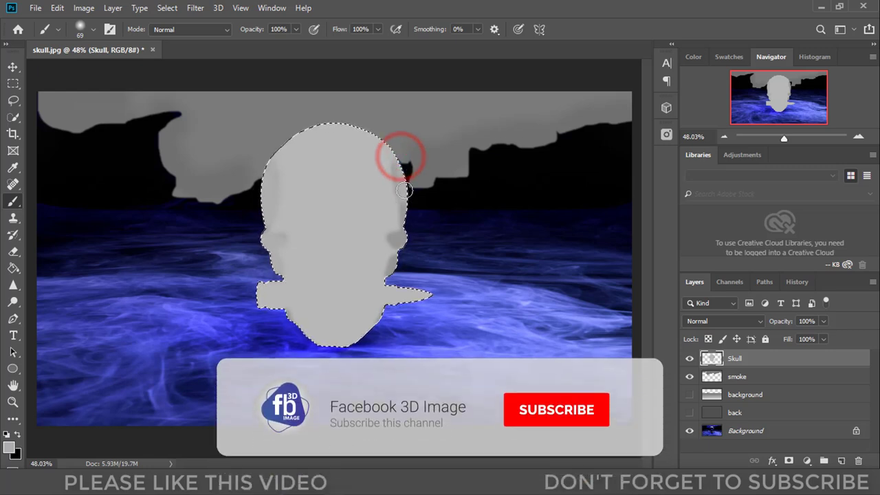
click(404, 236)
drag(393, 241, 406, 269)
click(311, 230)
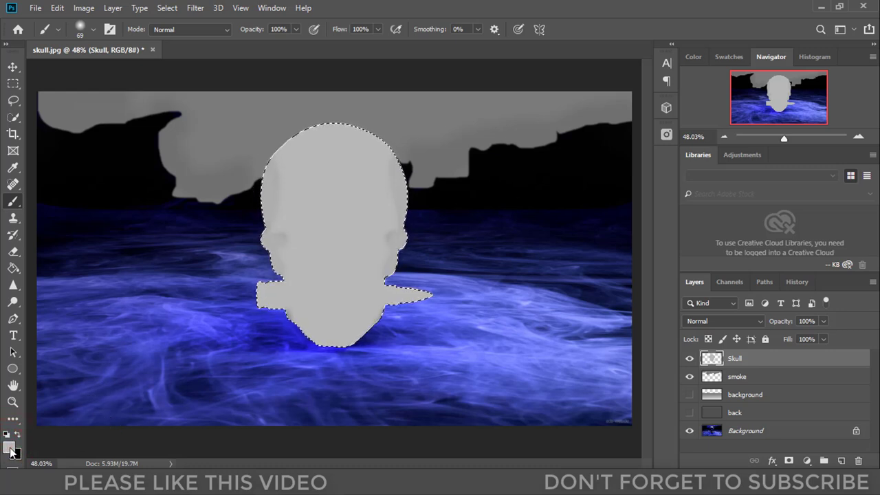
- Switch the foreground to grey afafaf and repaint the skull's left, jaw and upper-right edges
click(9, 448)
click(377, 212)
click(661, 159)
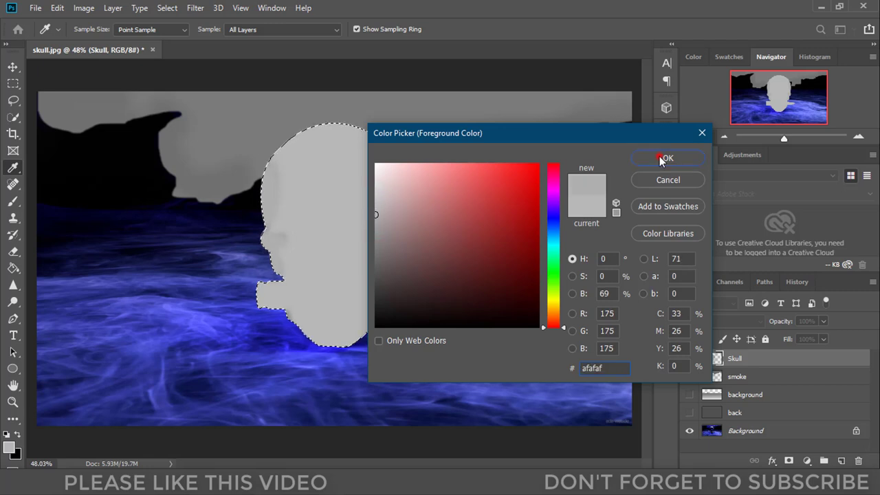
drag(267, 191, 273, 165)
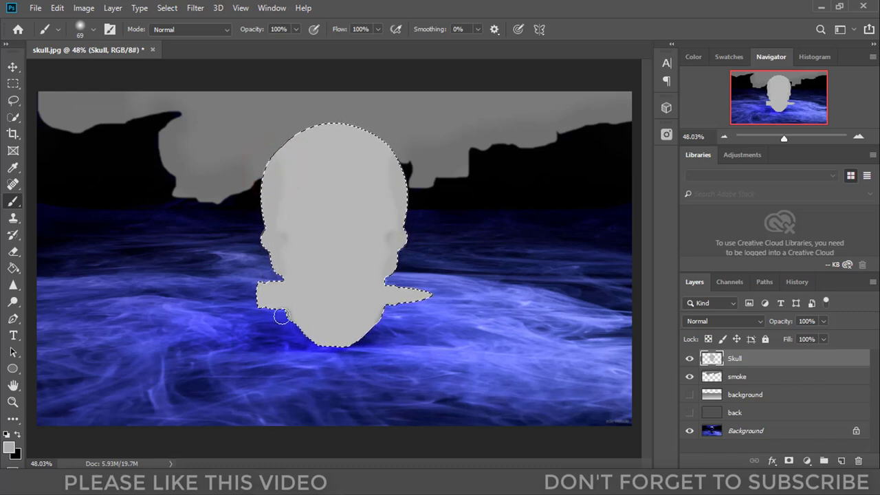
click(385, 315)
mouse_move(405, 258)
mouse_down()
mouse_move(393, 268)
mouse_move(402, 233)
mouse_up()
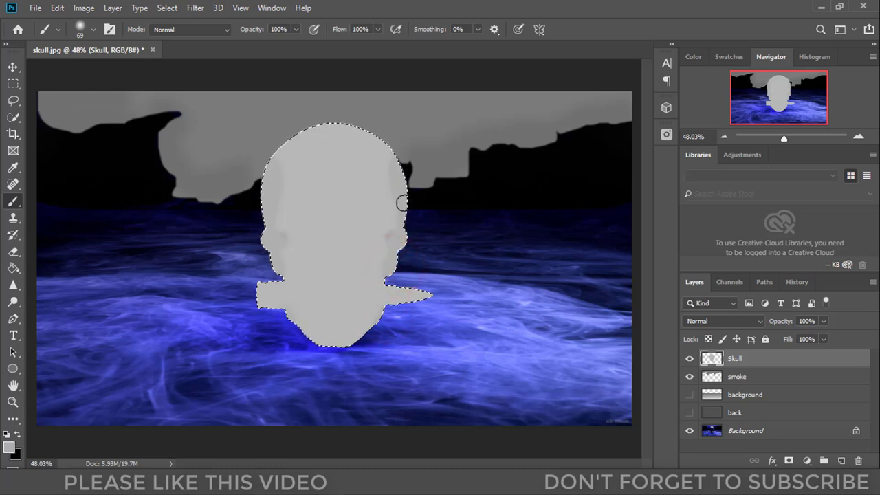
drag(400, 160, 405, 200)
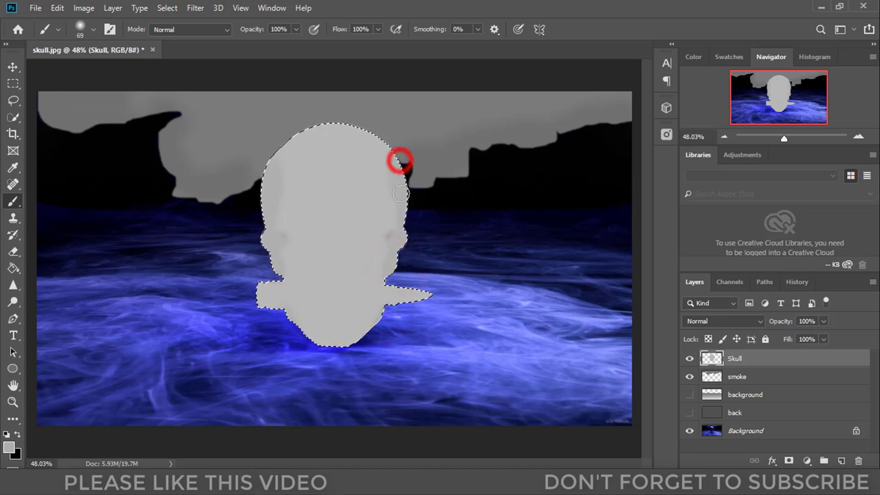
drag(401, 169, 397, 169)
- Deselect the skull and make the background and back layers visible
click(13, 82)
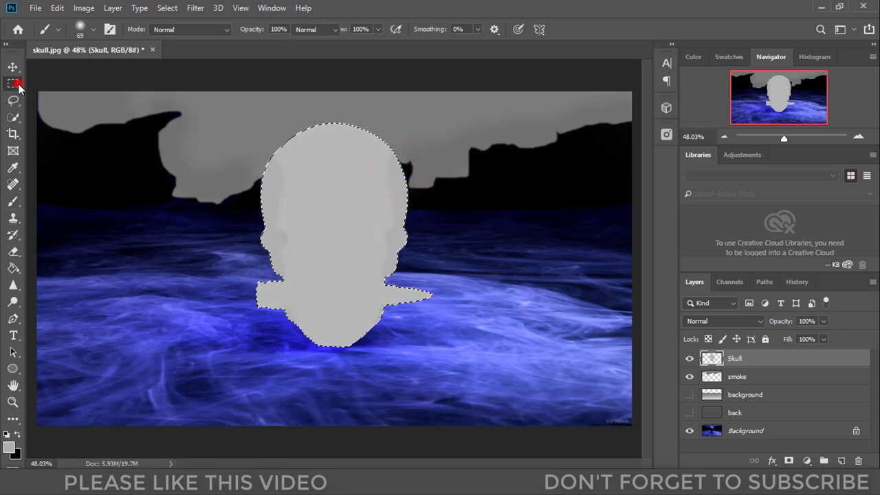
click(137, 178)
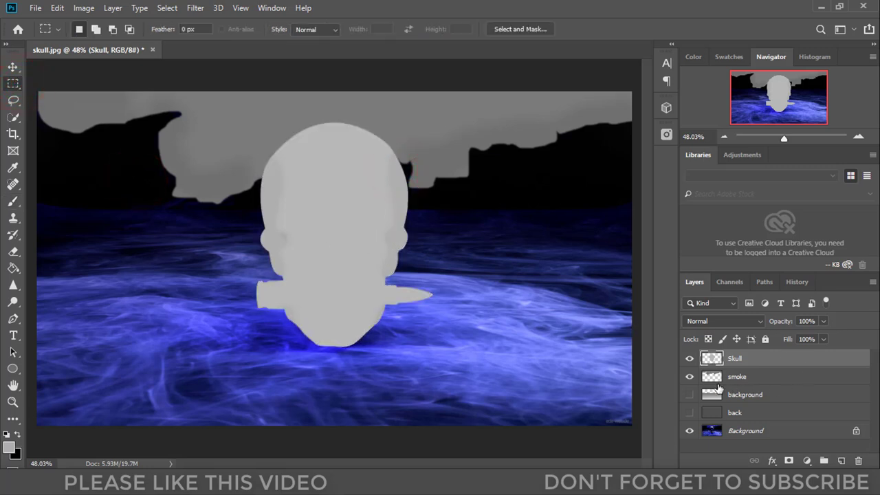
click(689, 395)
click(688, 412)
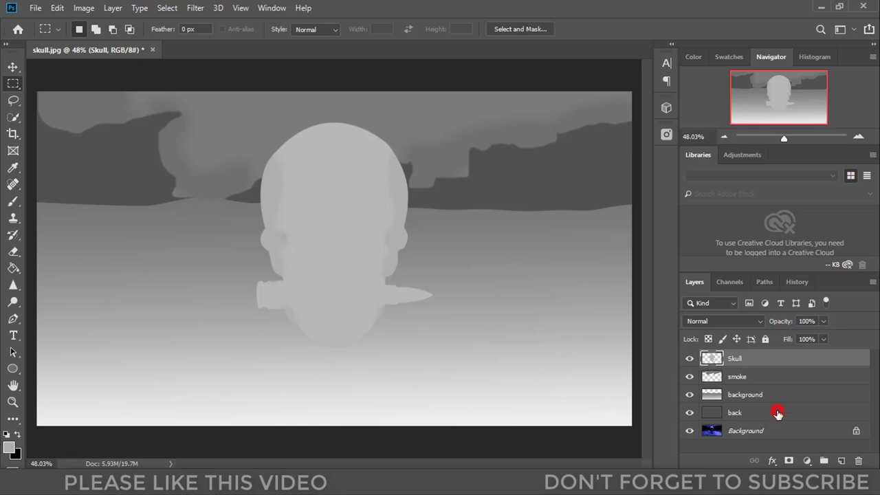
- Group the Skull, smoke, background and back layers into a group named 'depth'
click(776, 412)
shift+click(771, 359)
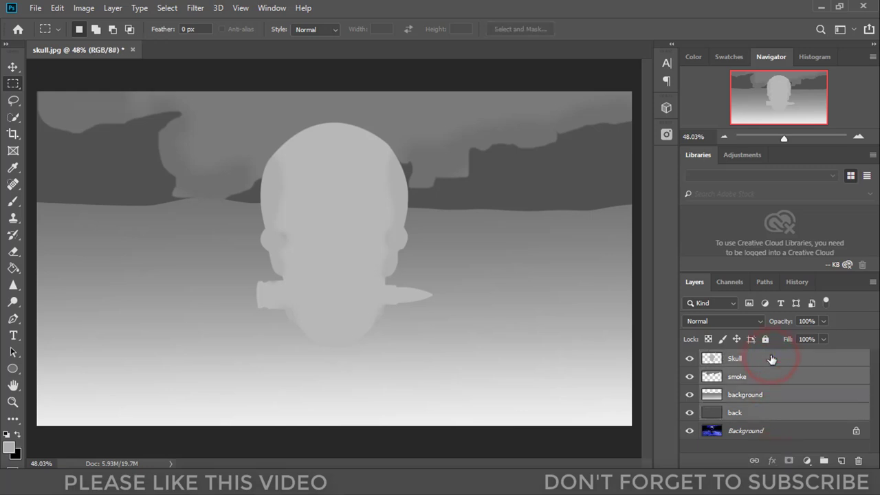
key(ctrl+g)
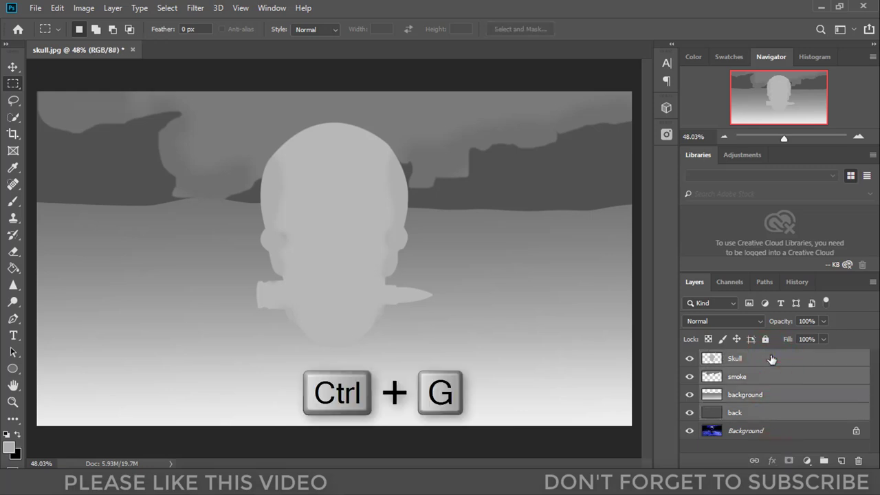
double_click(742, 357)
text(depth)
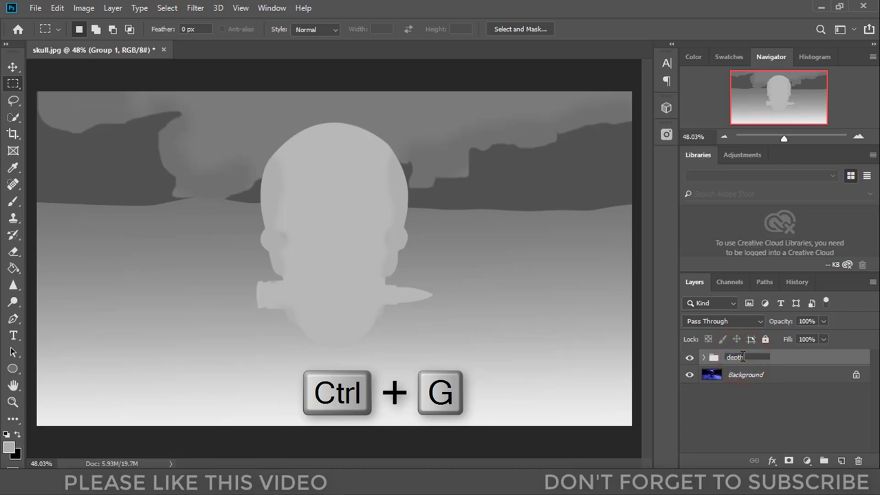
key(Return)
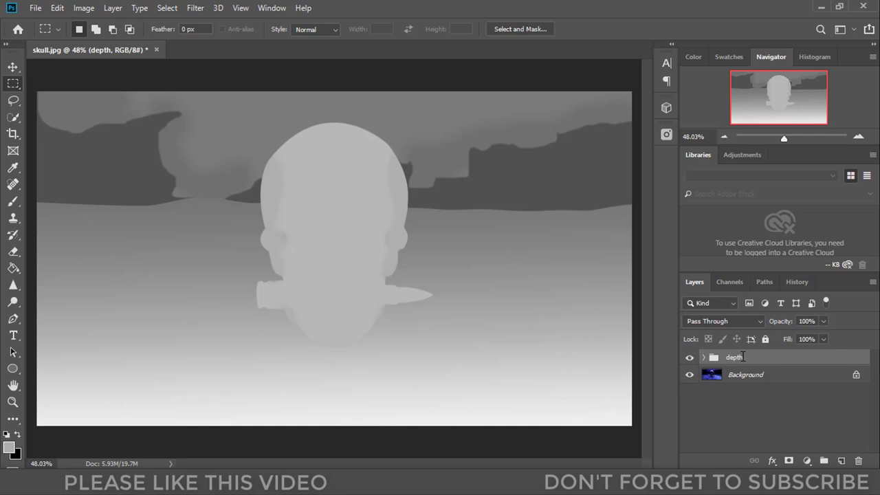
- Save the image as skull_depth.jpg in JPEG format at quality 12 (Maximum)
click(36, 8)
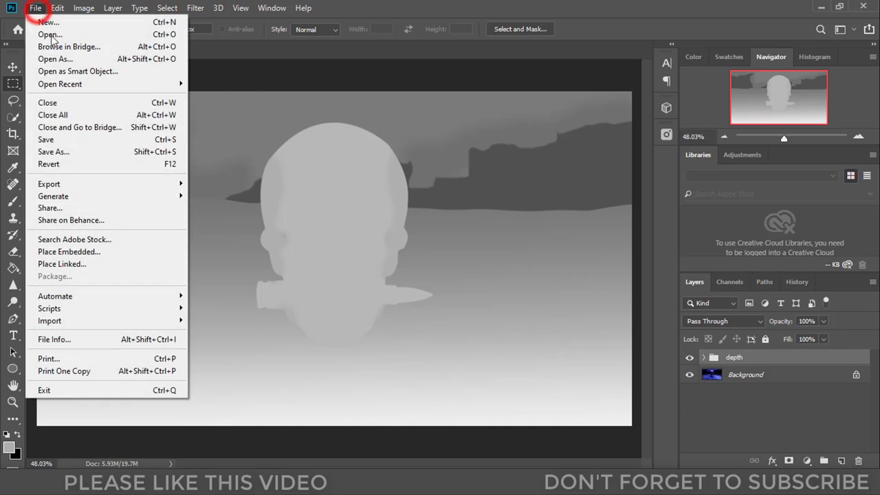
click(96, 152)
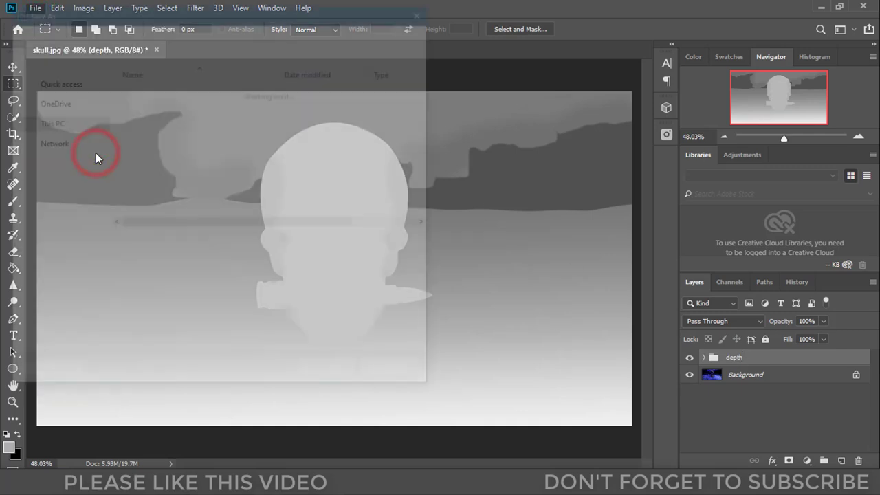
click(157, 258)
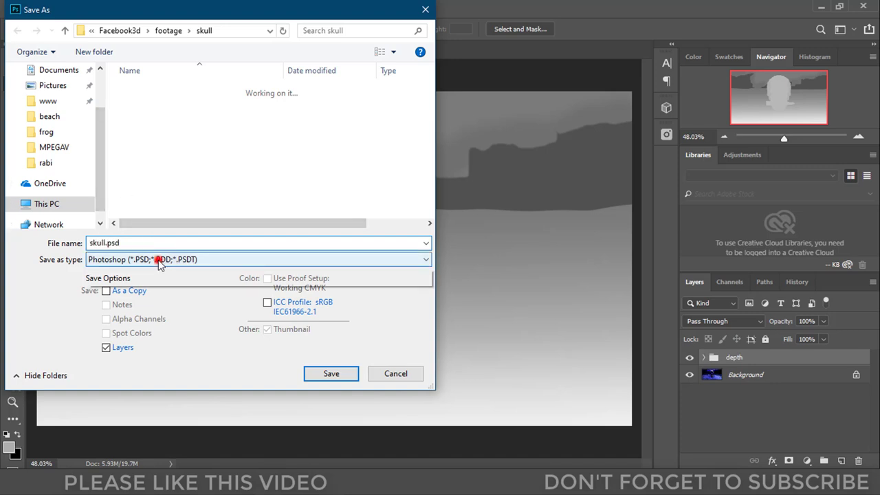
click(176, 362)
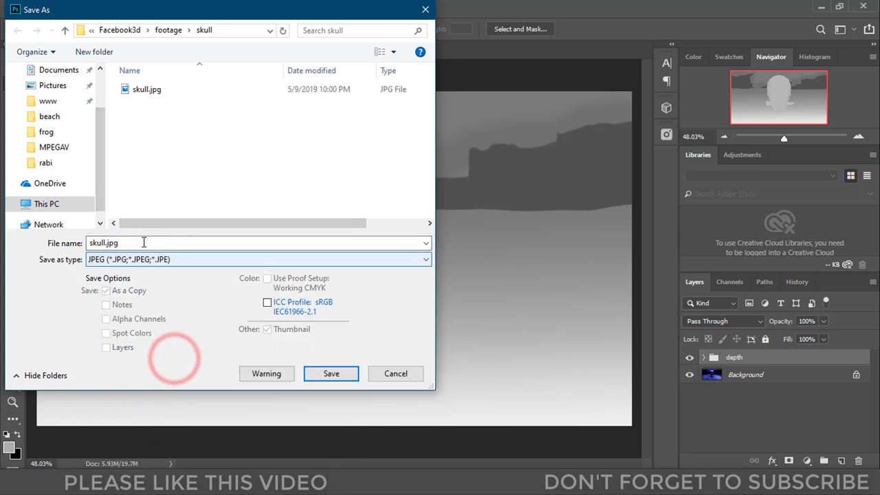
drag(191, 9, 286, 20)
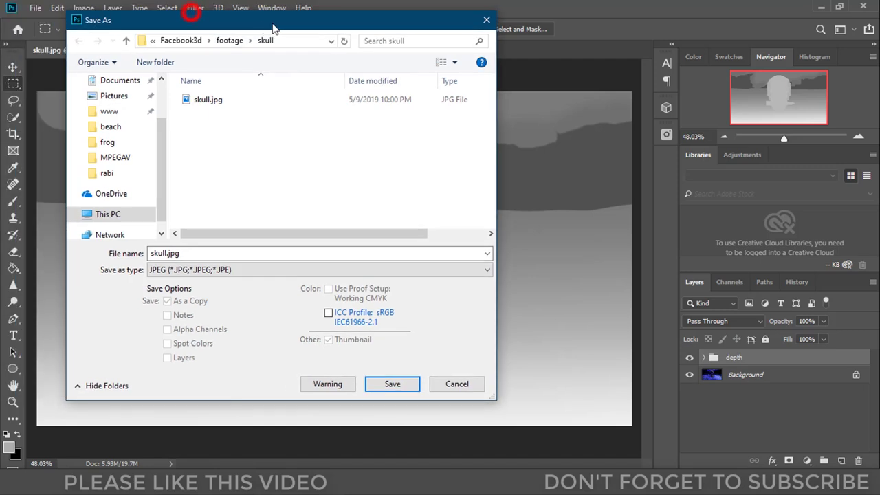
click(200, 255)
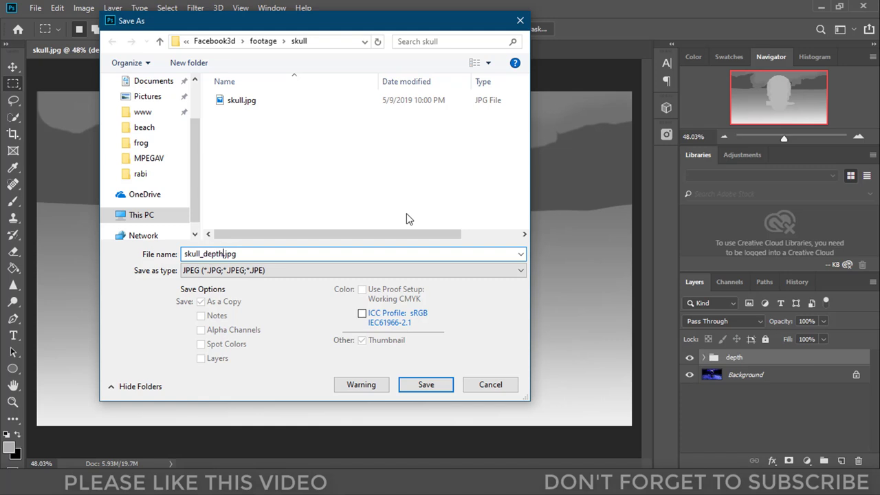
key(Return)
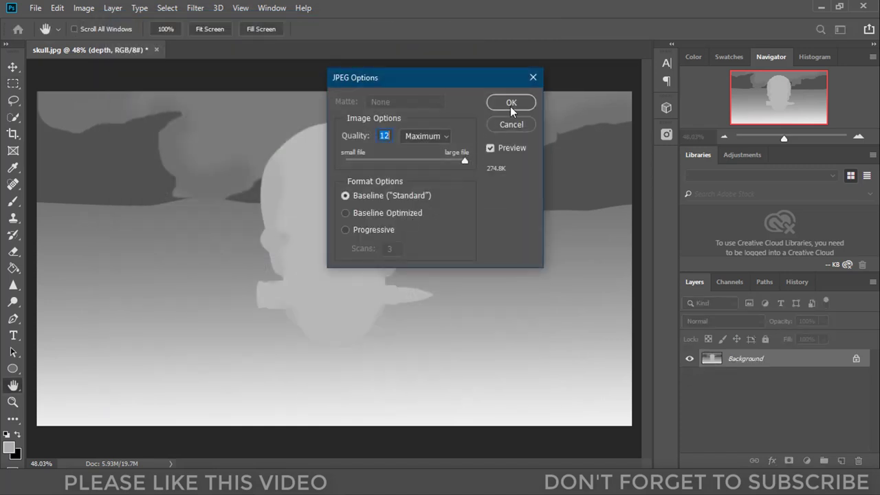
click(511, 103)
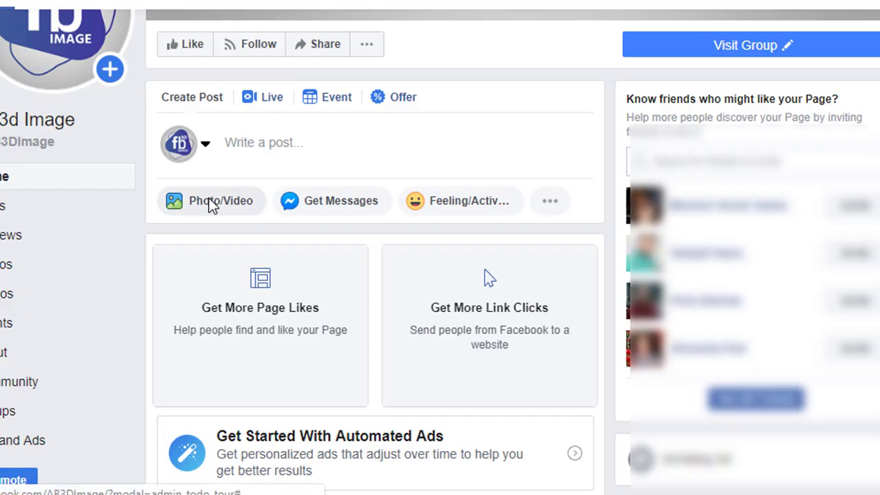
- Upload skull.jpg and skull_depth.jpg to a new Facebook Page post as a 3D photo
click(210, 203)
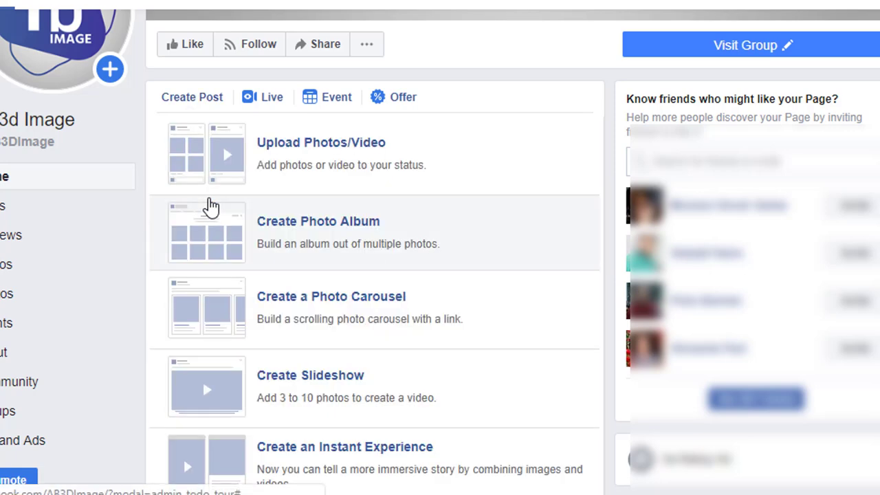
click(328, 165)
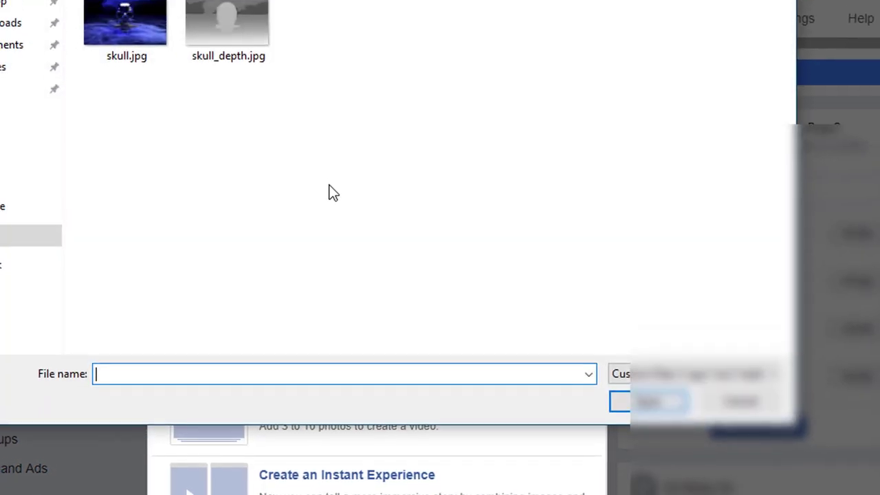
drag(236, 127, 134, 60)
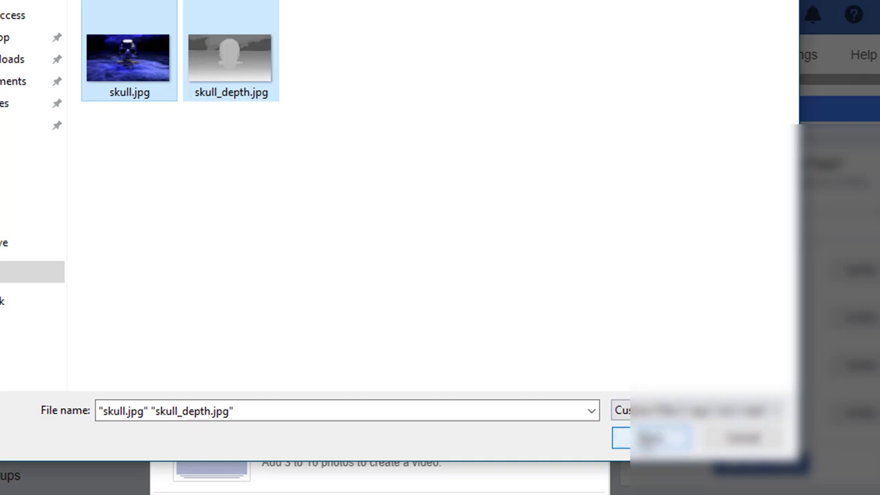
click(649, 437)
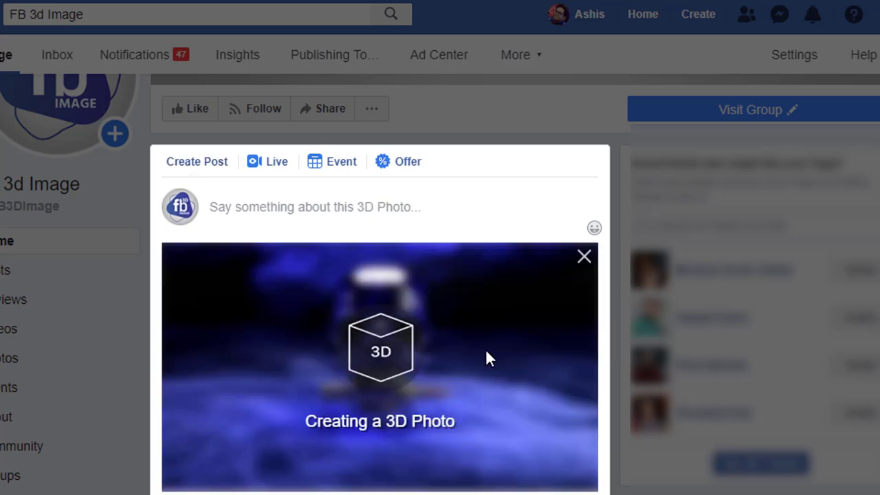
scroll(485, 349, down, 1)
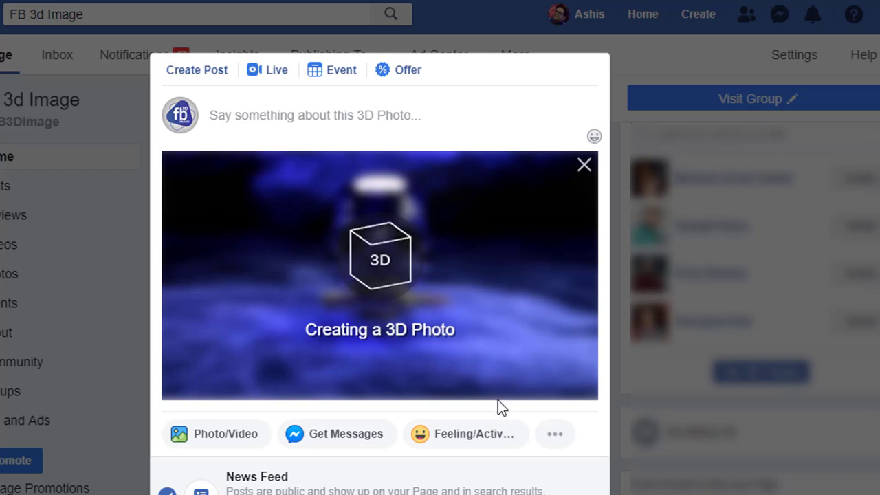